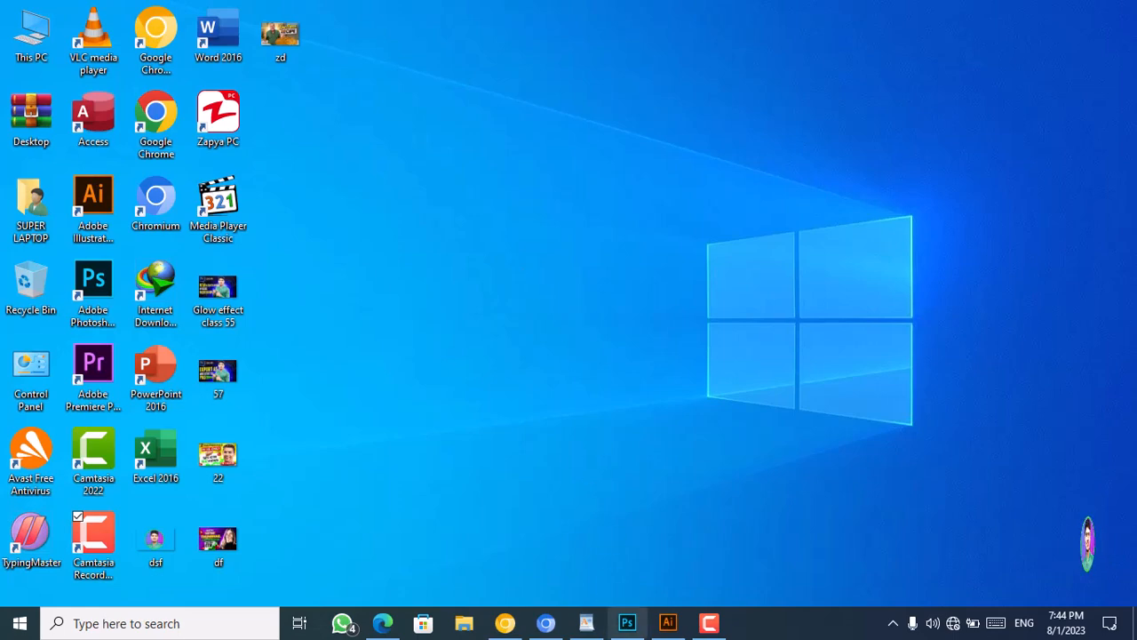
Switch to Photoshop and rename the Layer 1 layer of Screenshot (49).png as Thumbnail
click(638, 628)
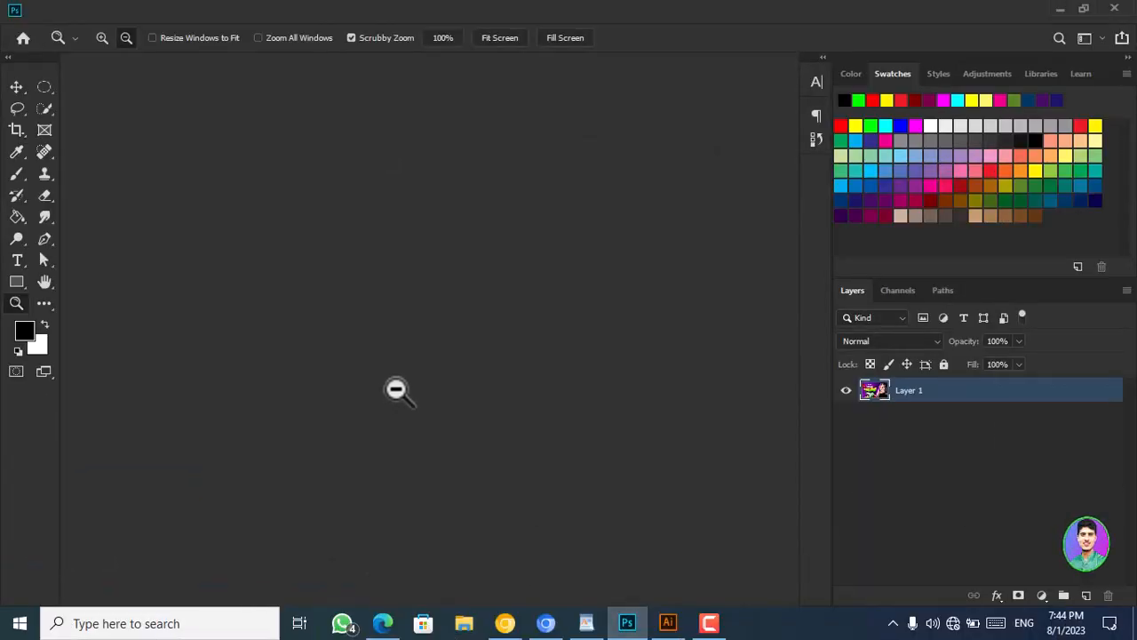
scroll(410, 349, up, 1)
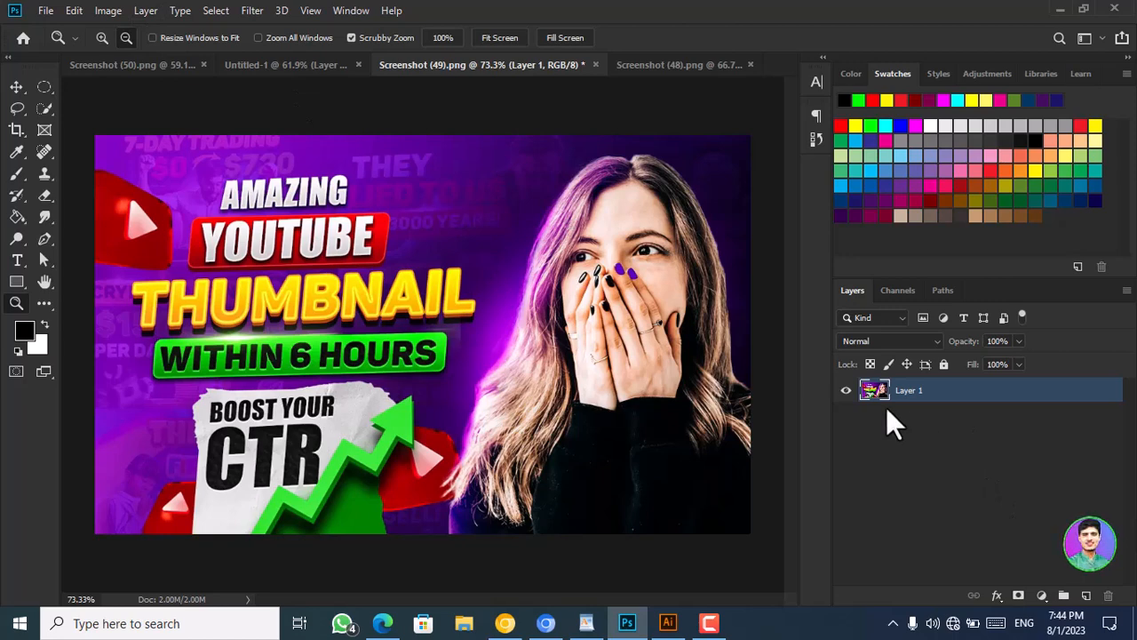
click(143, 12)
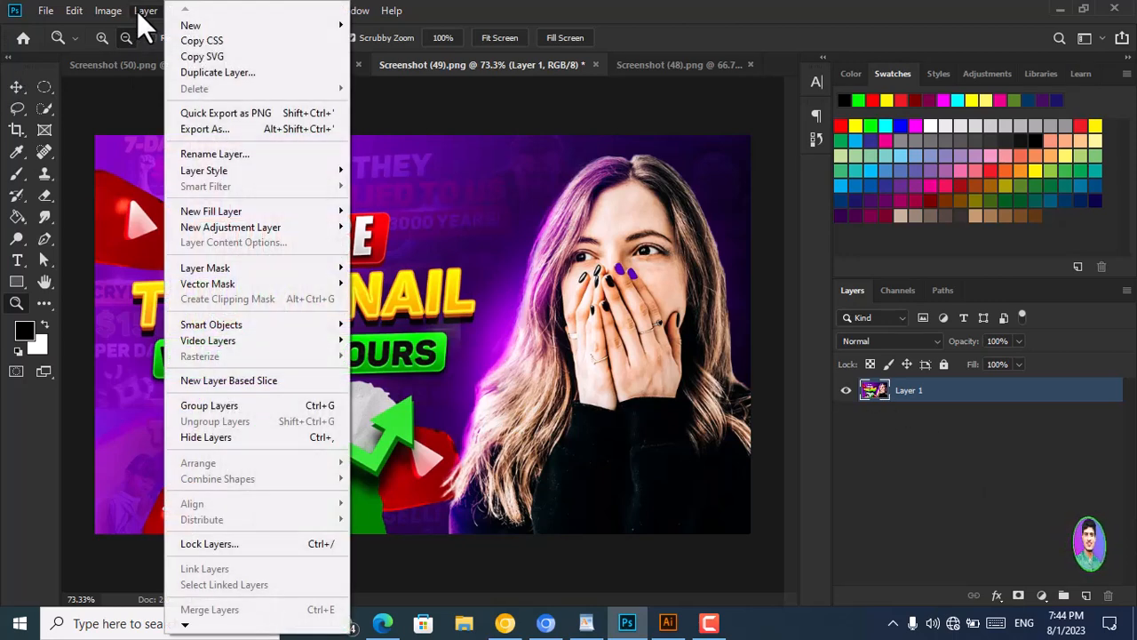
click(249, 153)
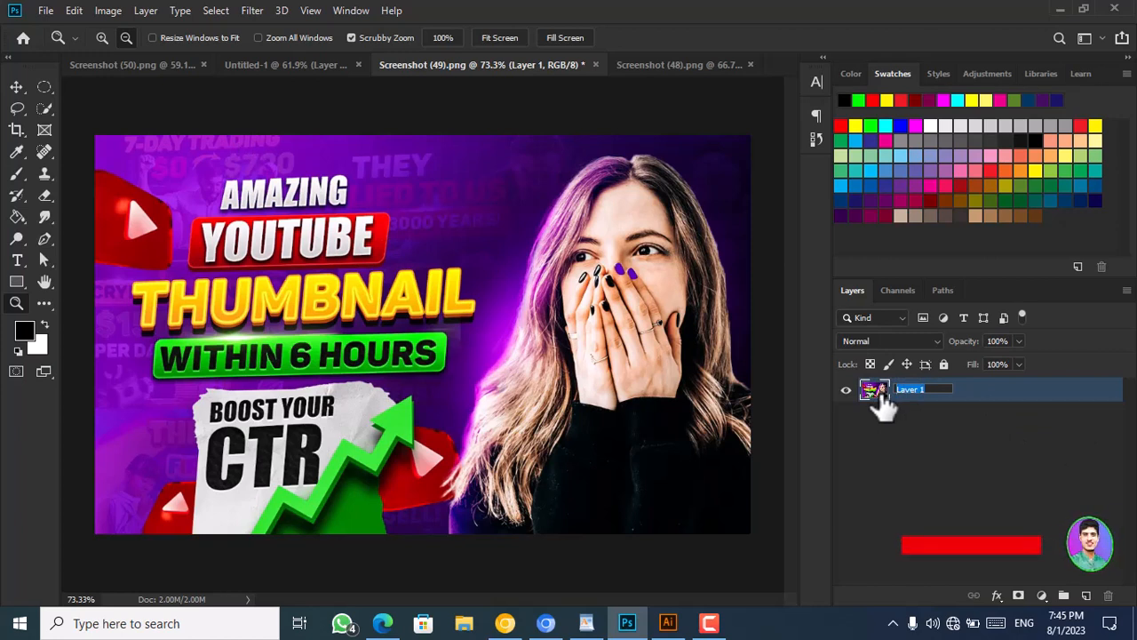
text(Th)
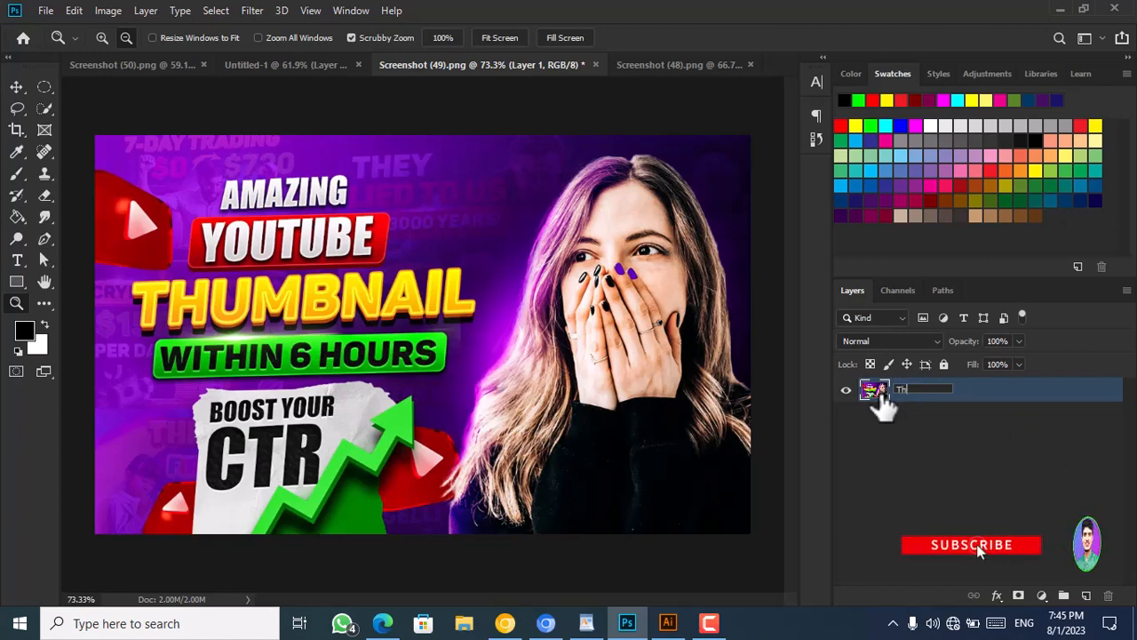
text(umbnail)
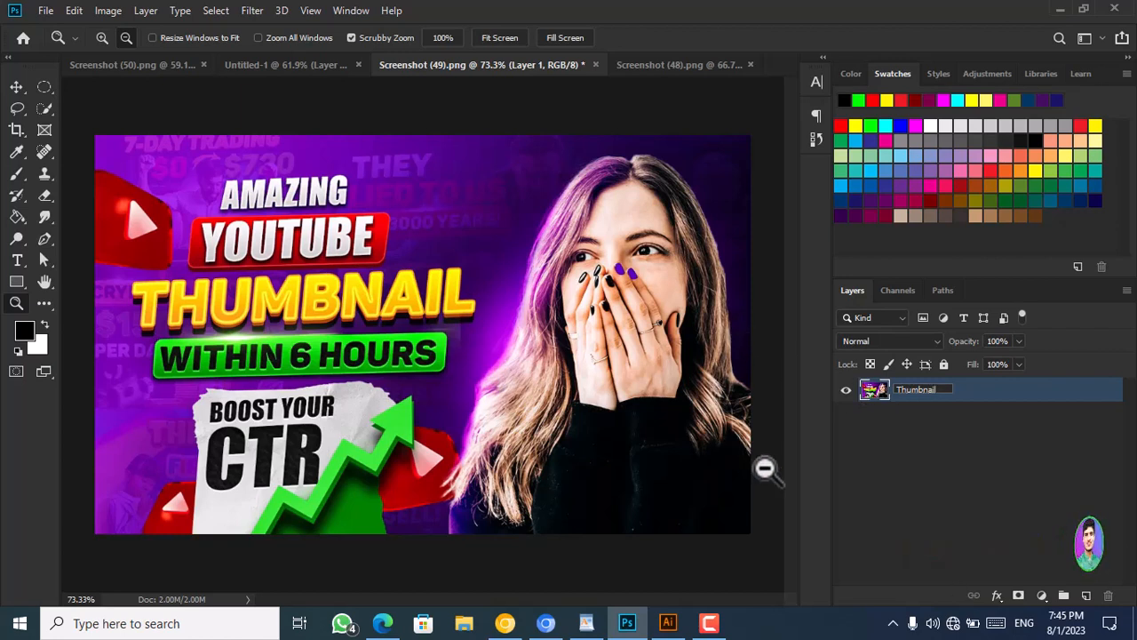
click(16, 86)
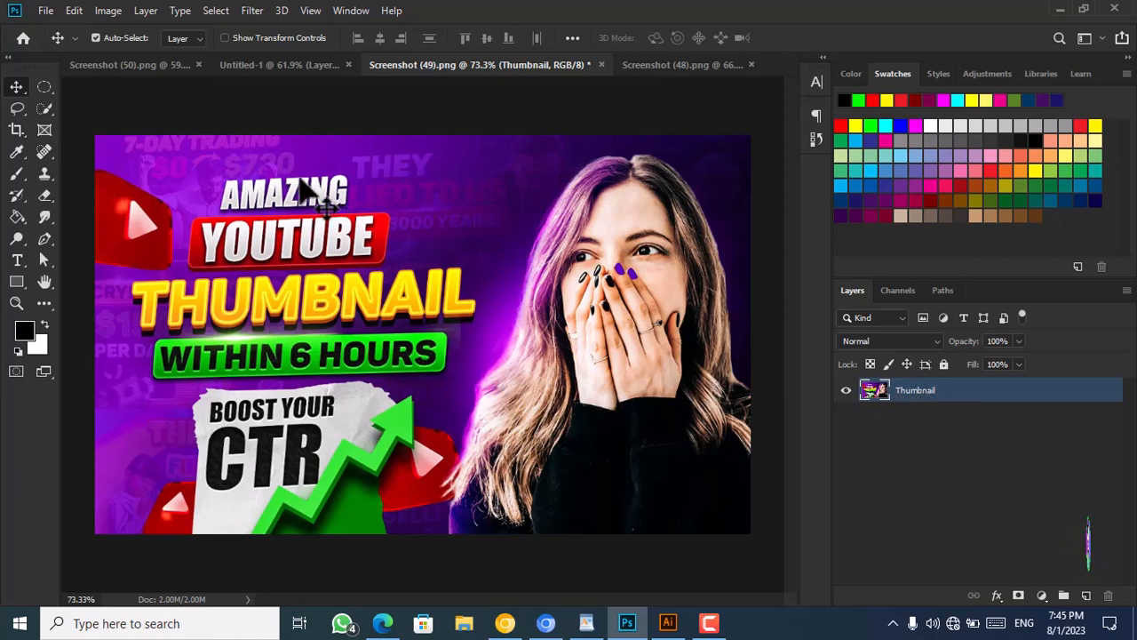
double_click(917, 398)
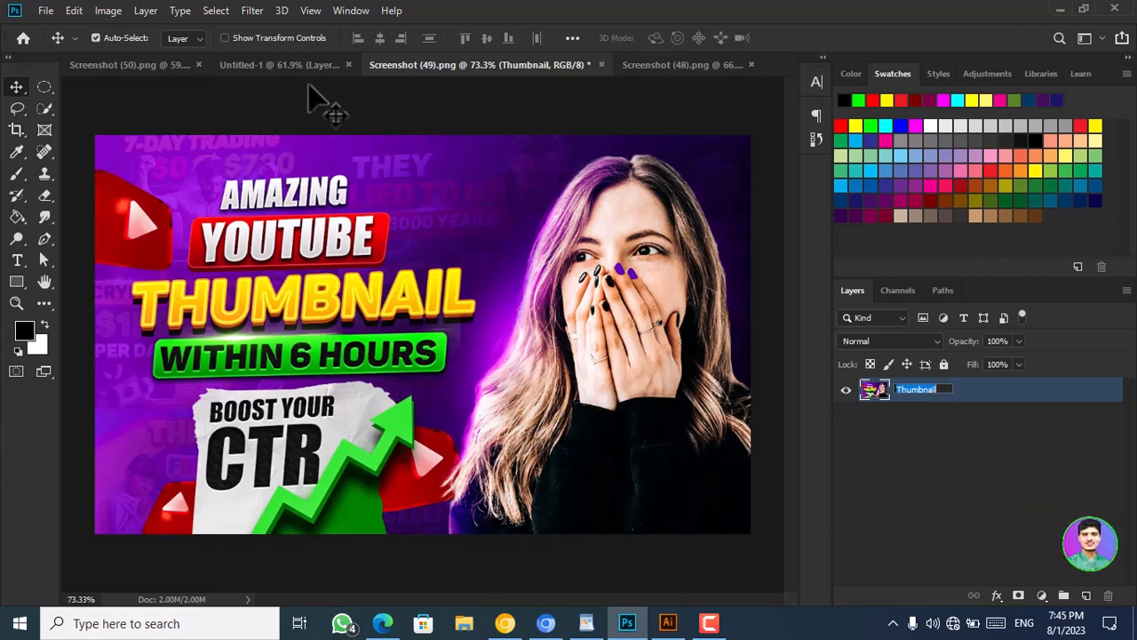
key(Return)
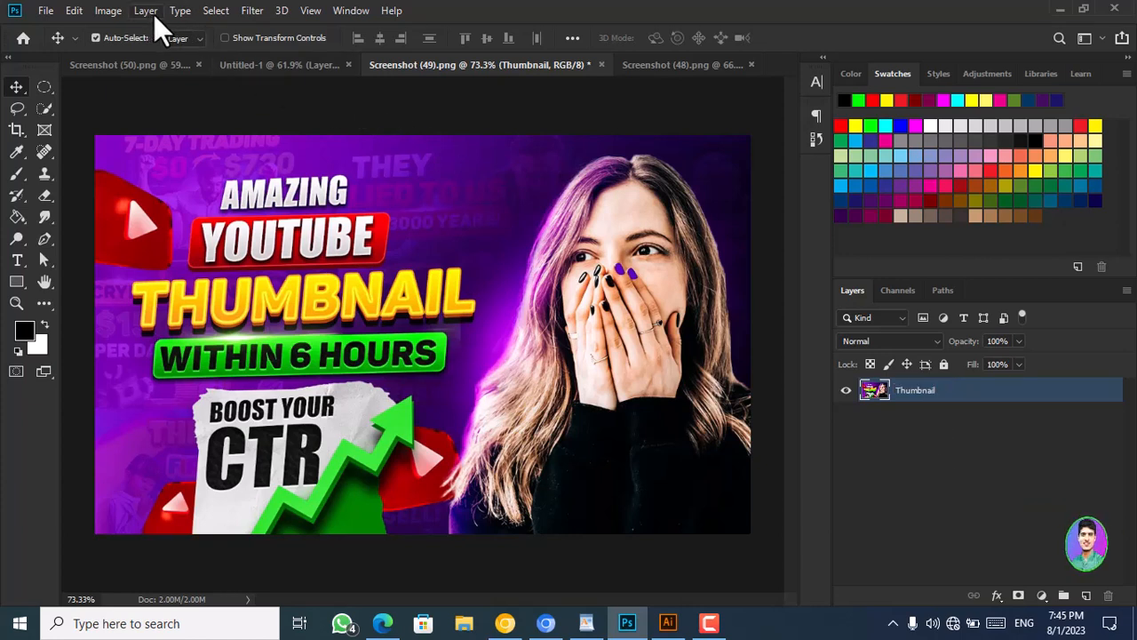
click(154, 14)
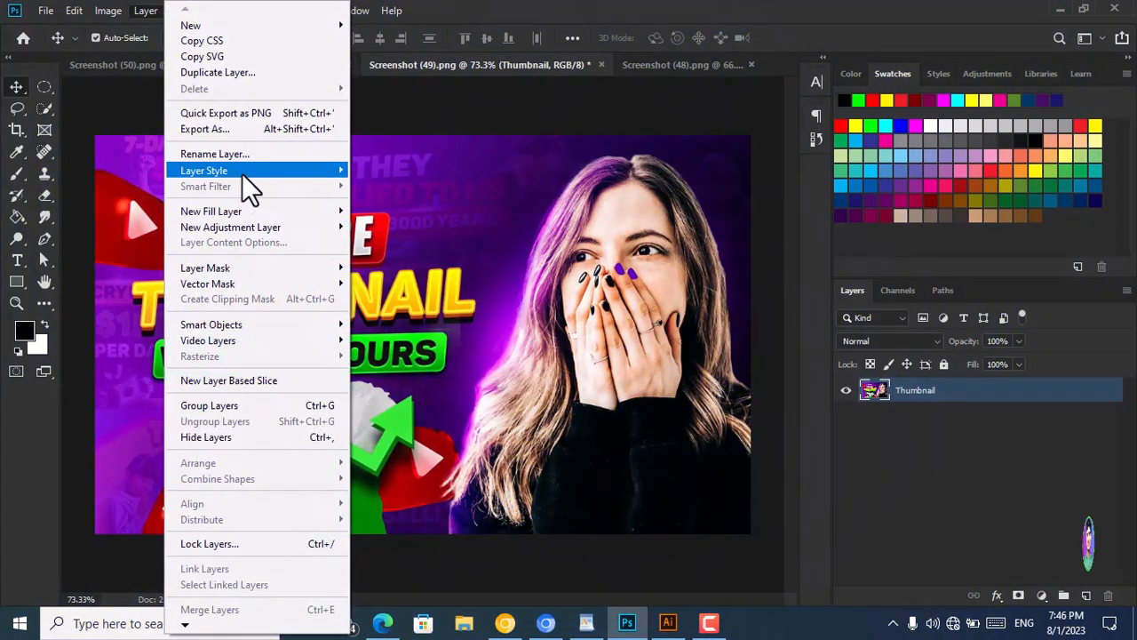
mouse_move(280, 171)
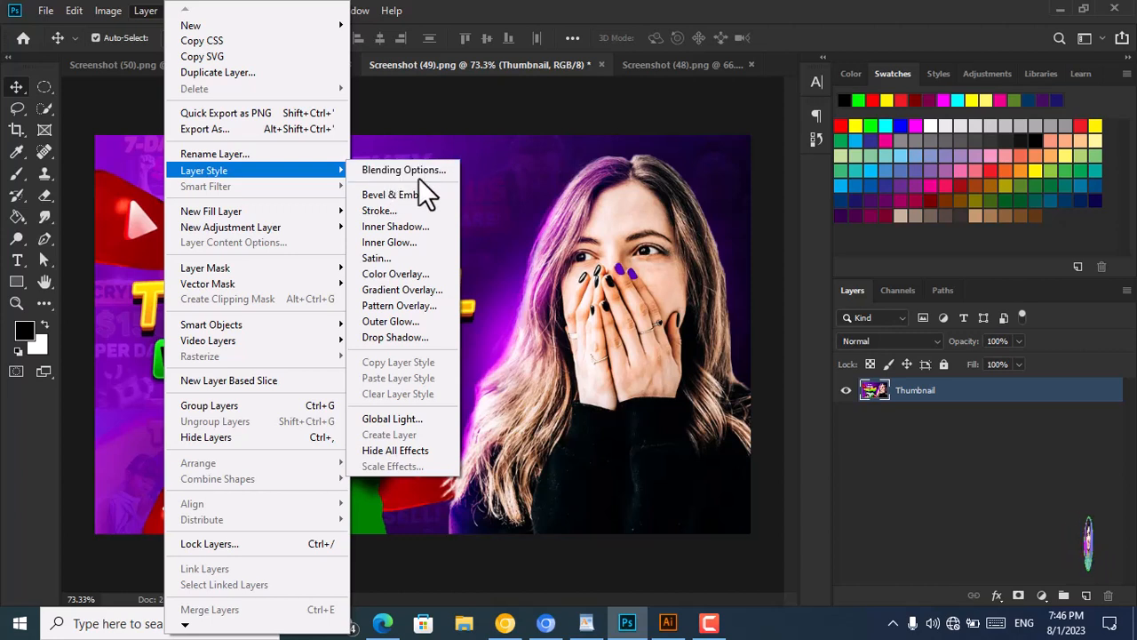
click(597, 151)
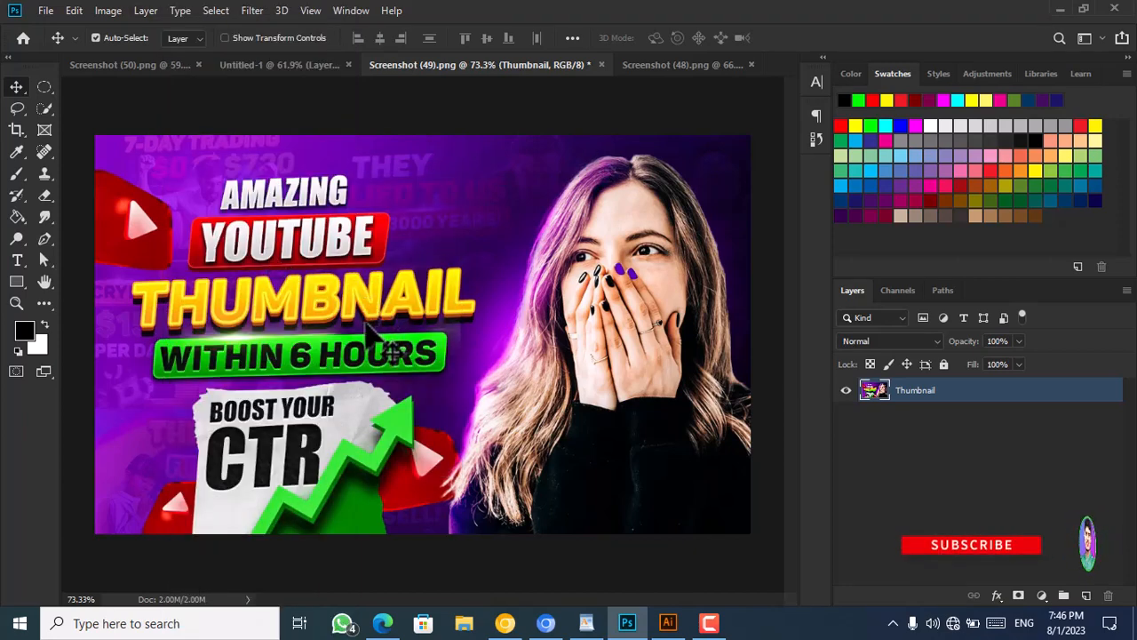
scroll(366, 329, up, 1)
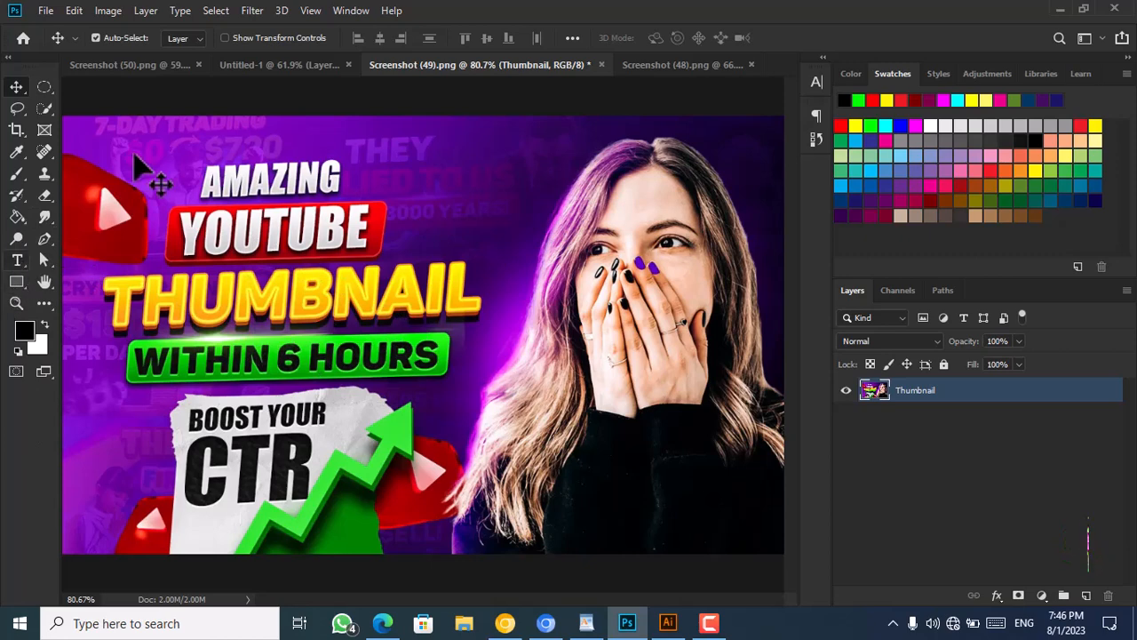
Create a new 1280 x 720 pixel document at 300 pixels/inch with a white background
click(46, 9)
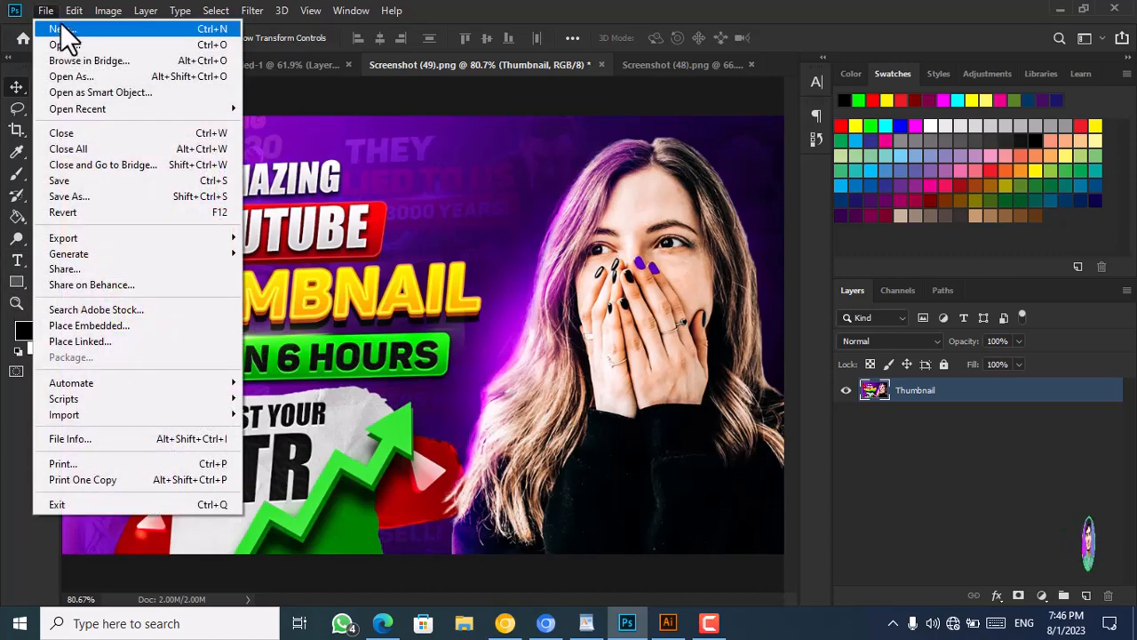
click(64, 30)
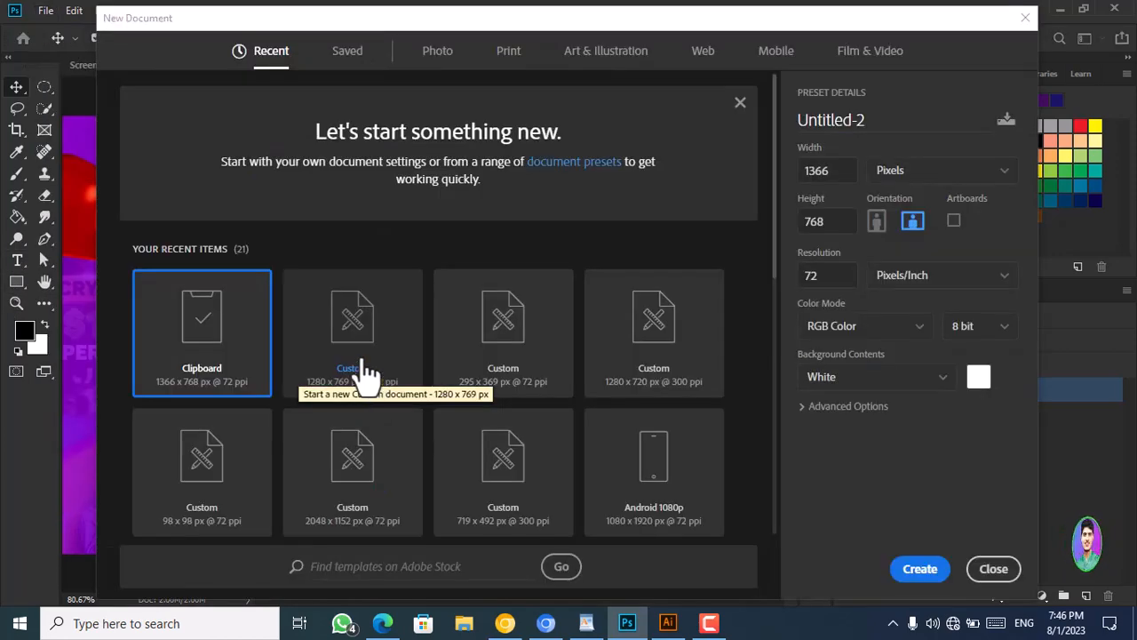
click(601, 355)
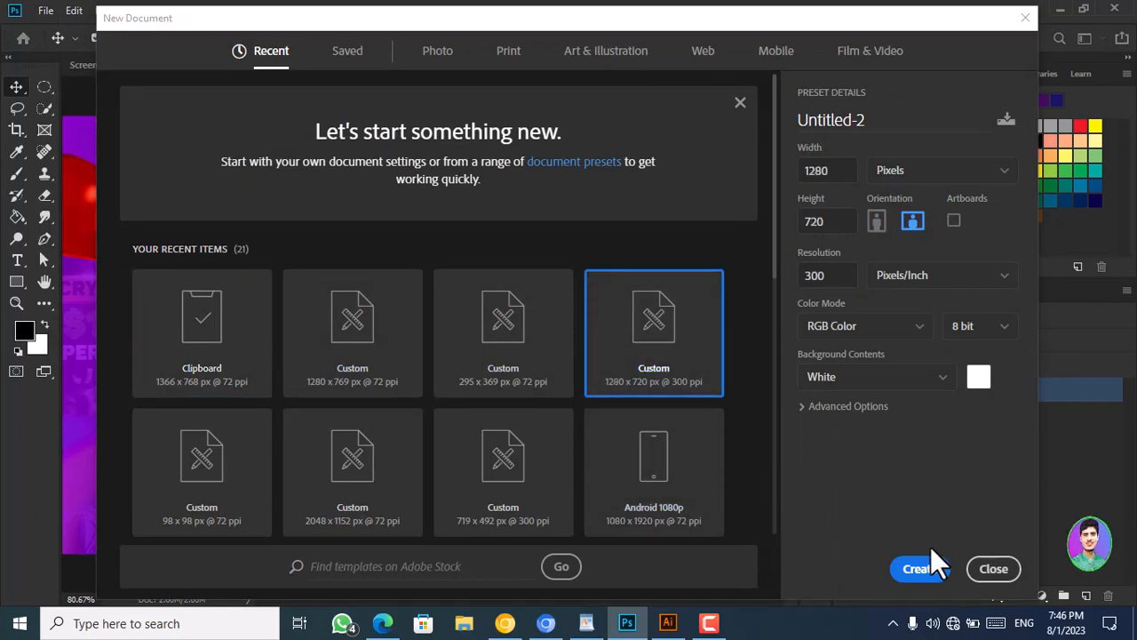
click(915, 570)
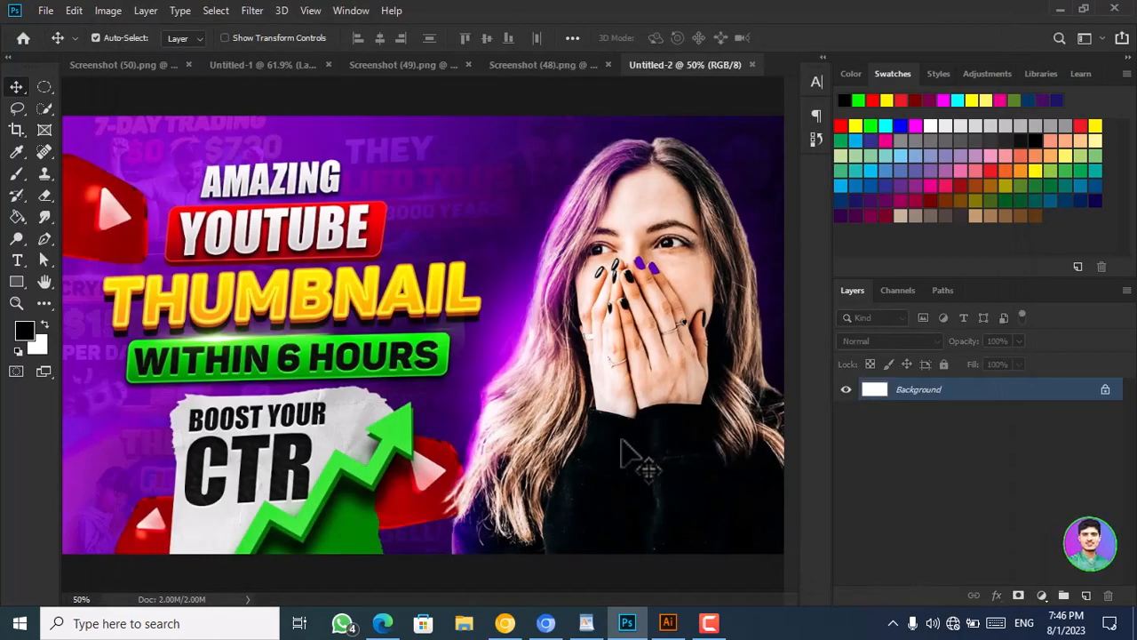
key(ctrl+plus)
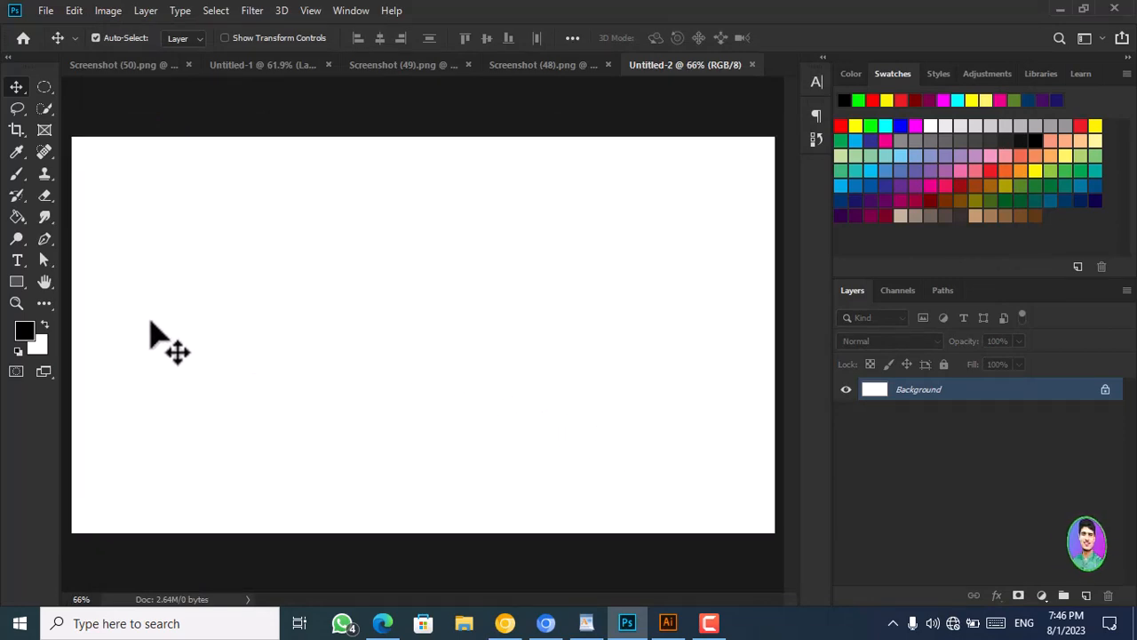
Add a 48 pt text line containing the person's first name and move it towards the canvas's upper left area
click(15, 260)
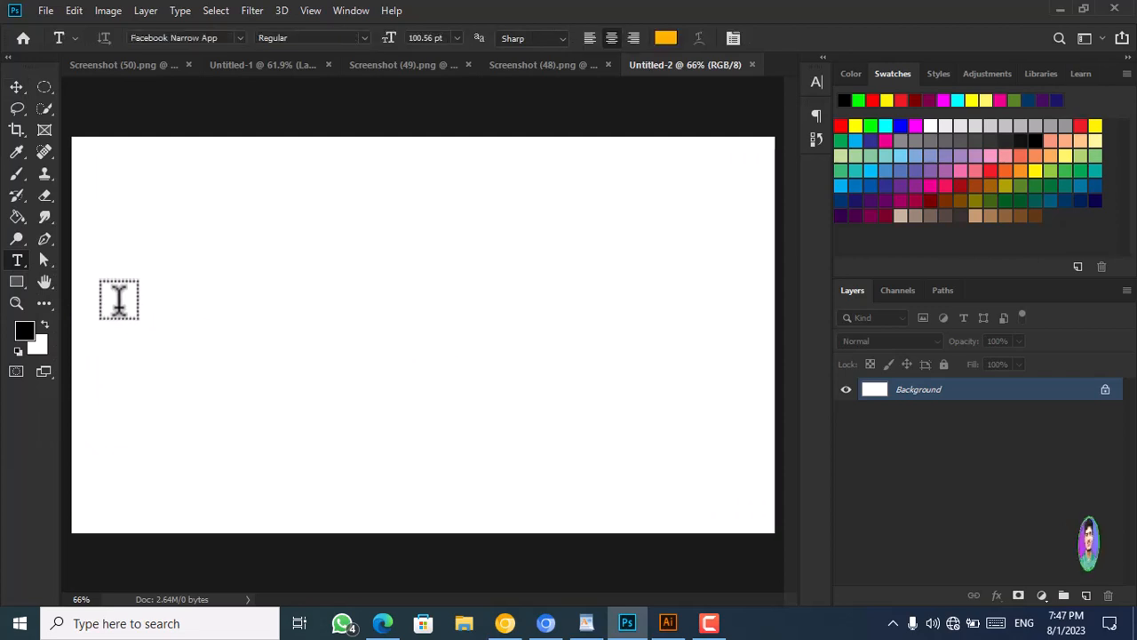
click(147, 394)
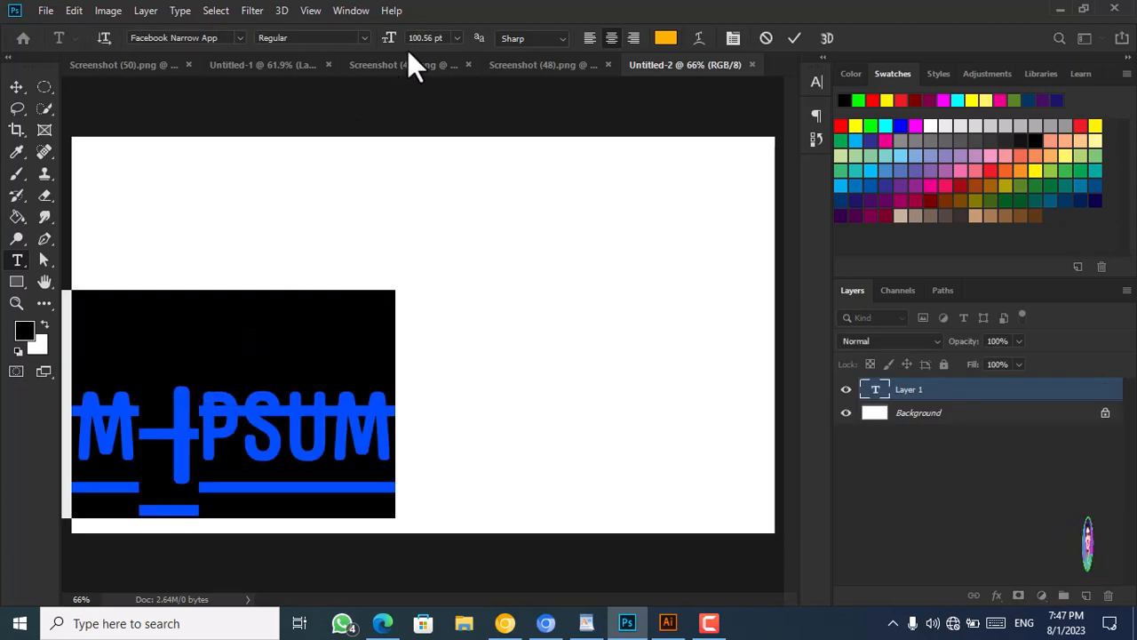
click(452, 38)
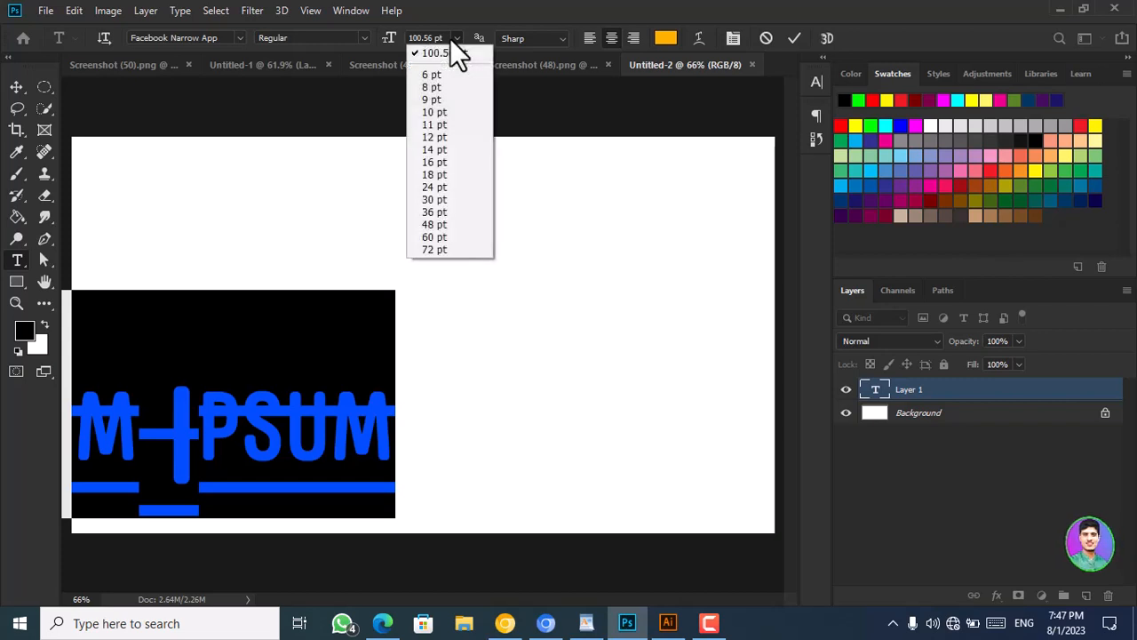
click(430, 227)
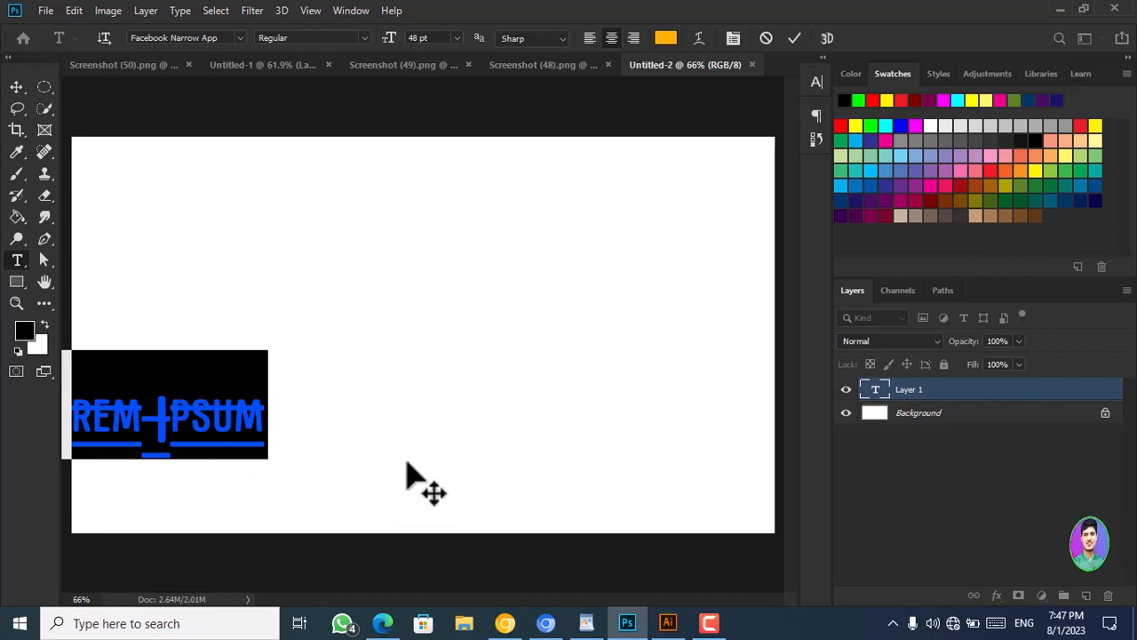
drag(407, 474, 432, 386)
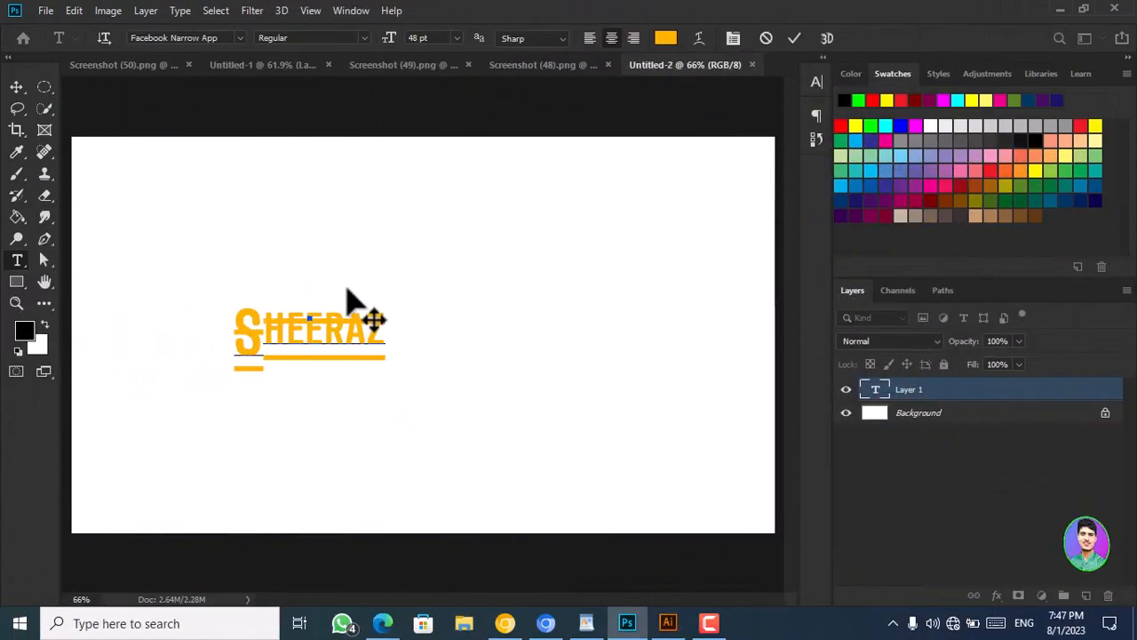
Remove small caps, subscript, underline and strikethrough from the whole name text, keeping faux bold
key(ctrl+a)
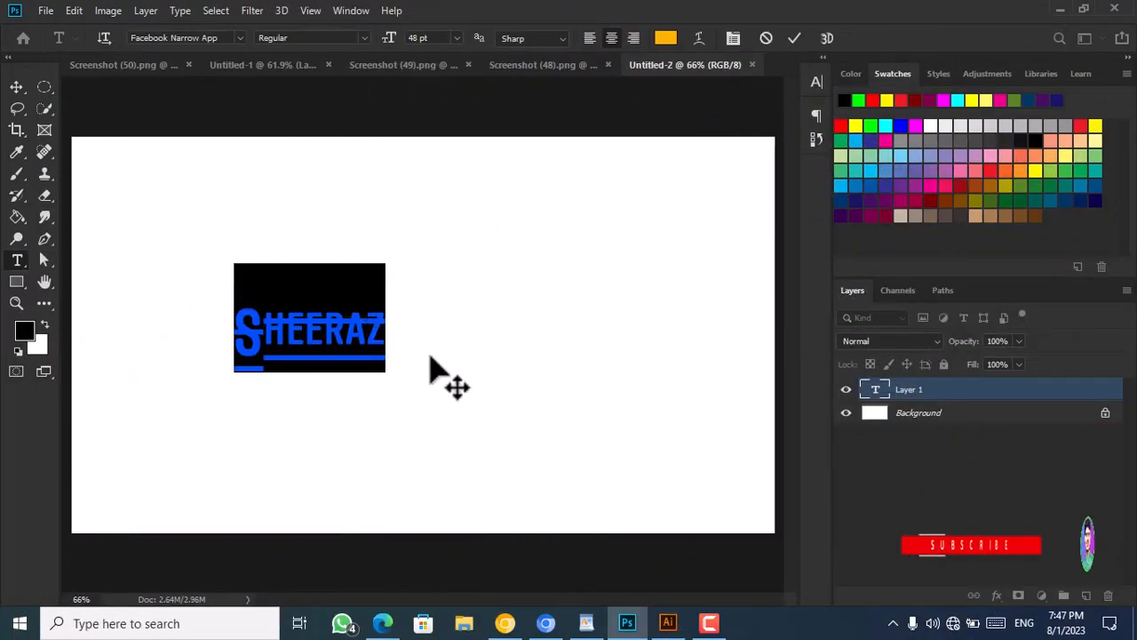
click(735, 41)
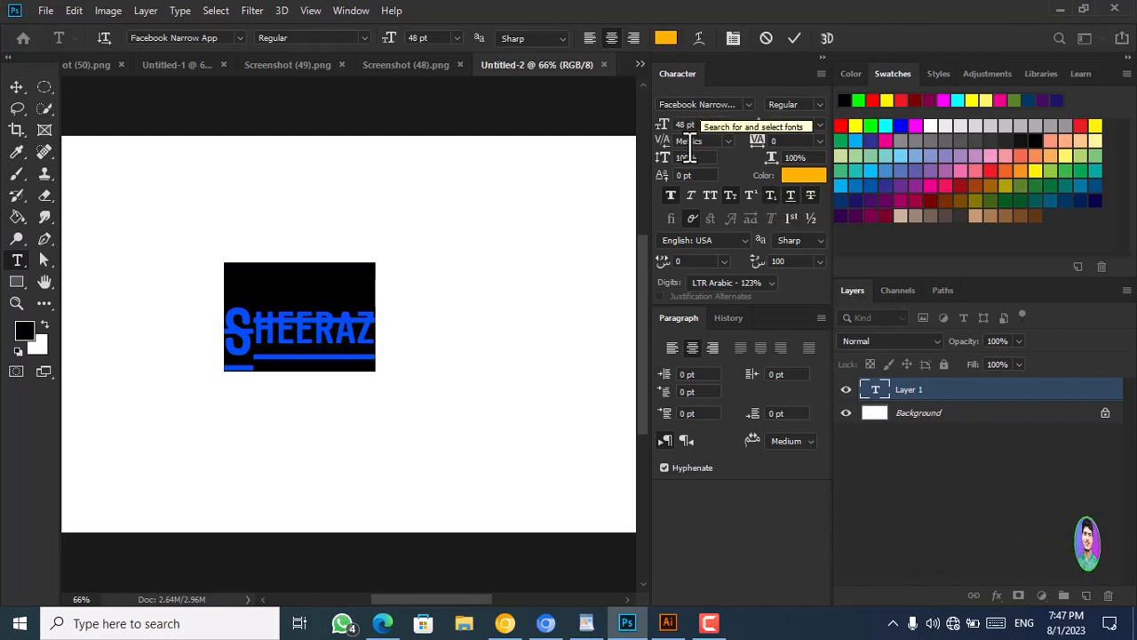
click(730, 196)
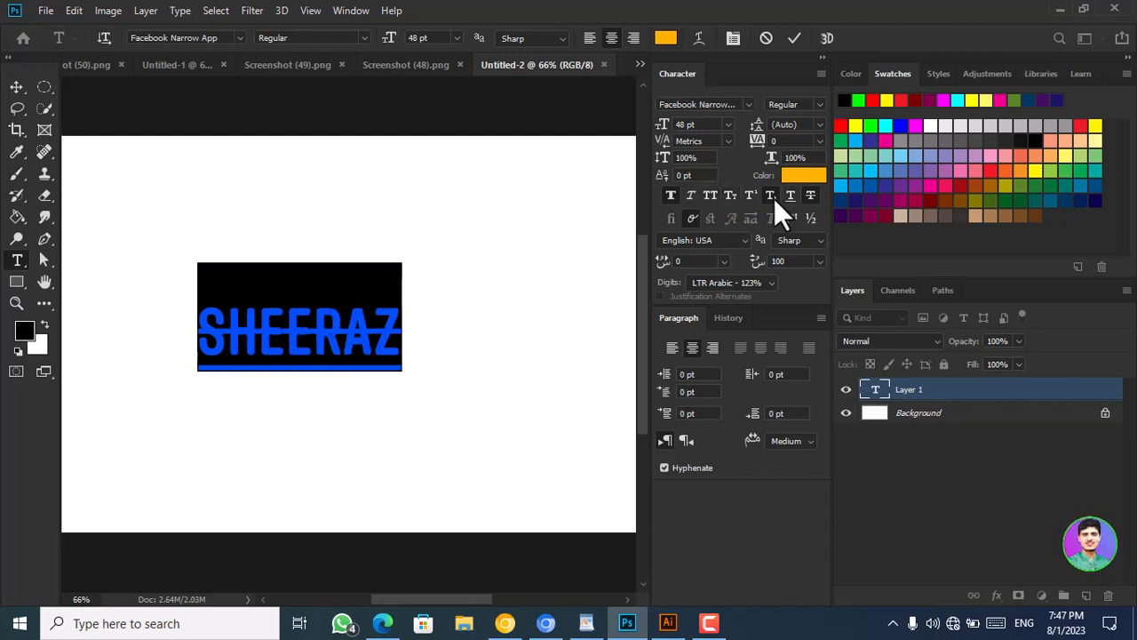
click(774, 198)
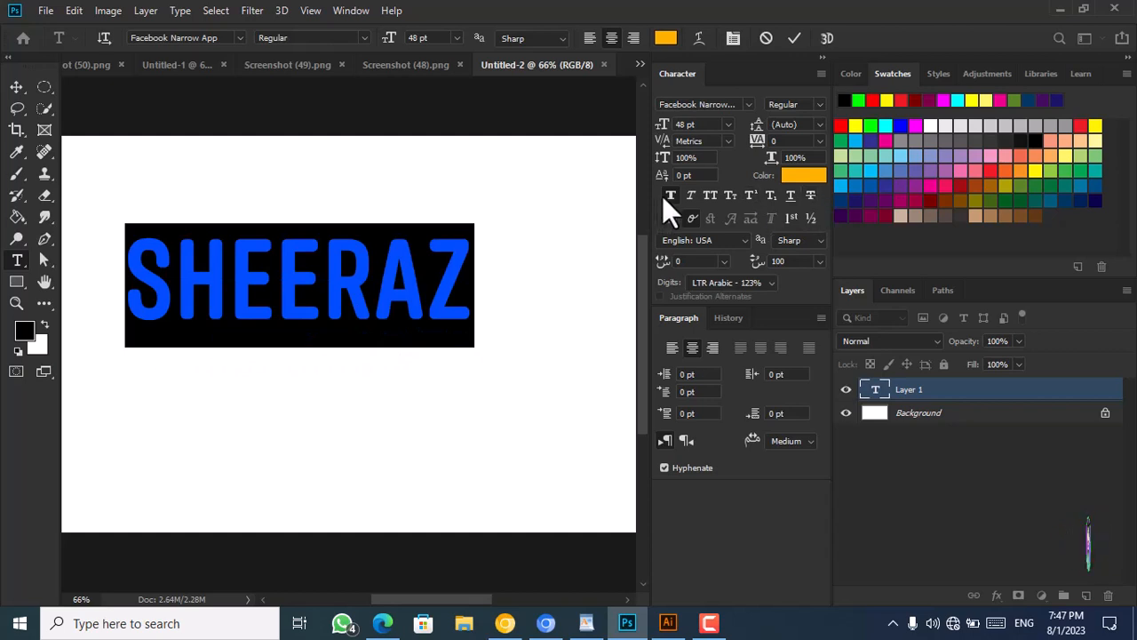
Set the name text's colour to orange f7ac00 and commit the text layer
click(804, 175)
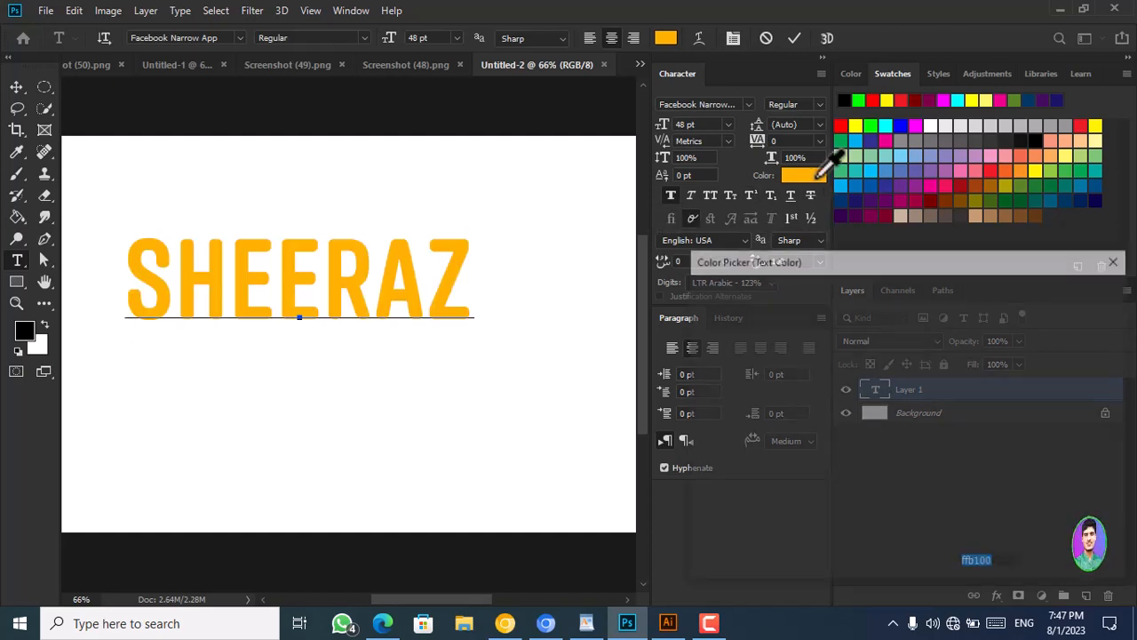
mouse_move(823, 375)
mouse_down()
mouse_move(804, 535)
mouse_move(907, 305)
mouse_up()
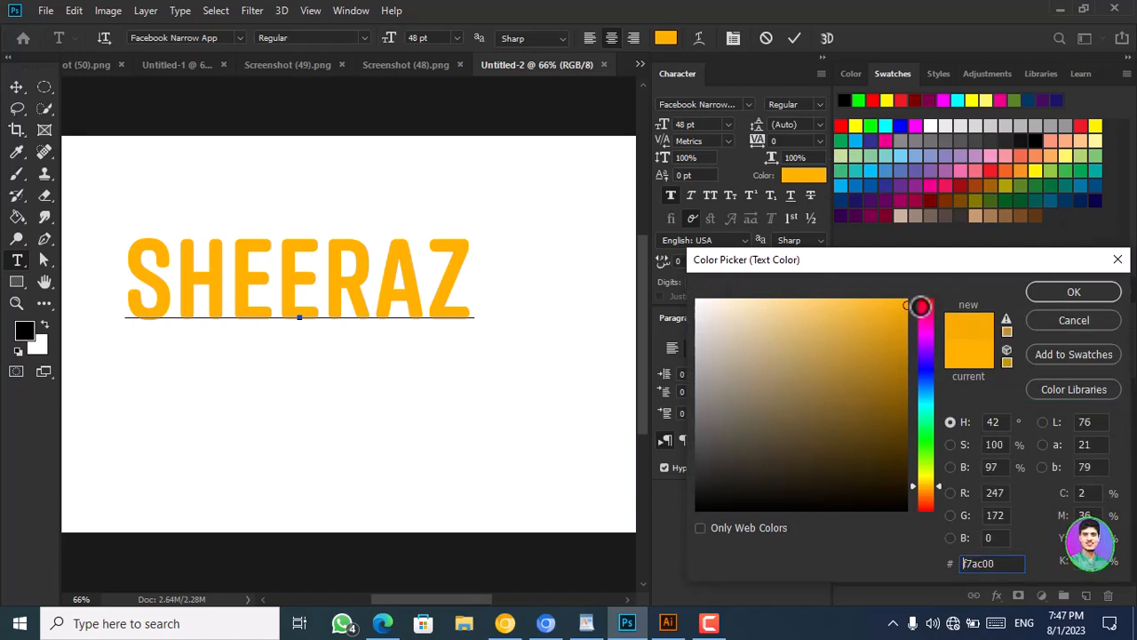
click(1059, 292)
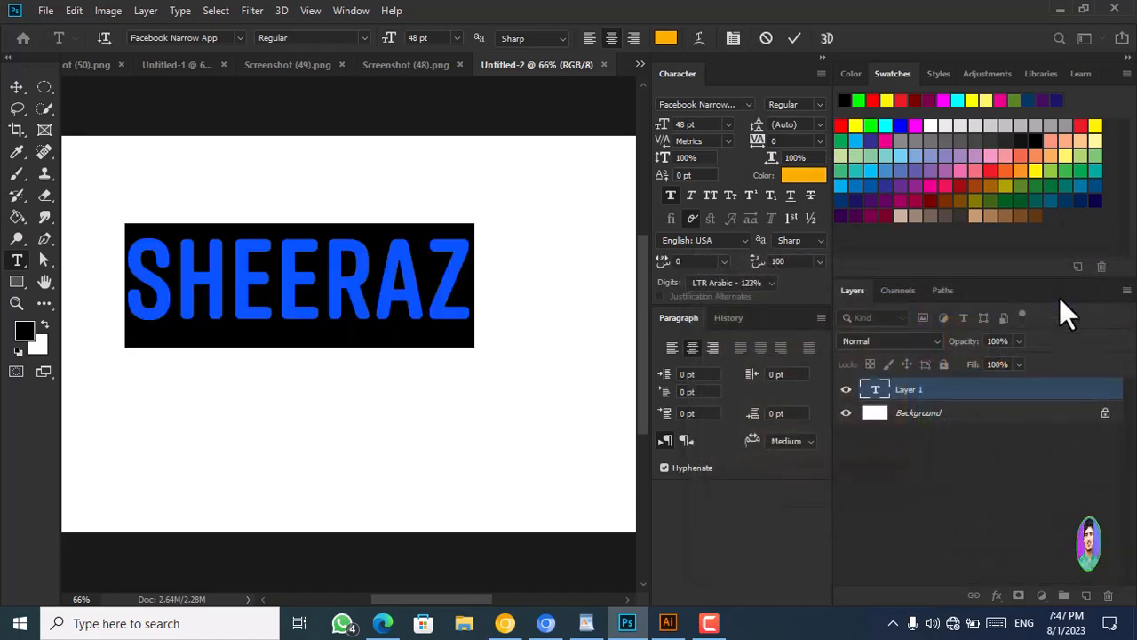
click(16, 86)
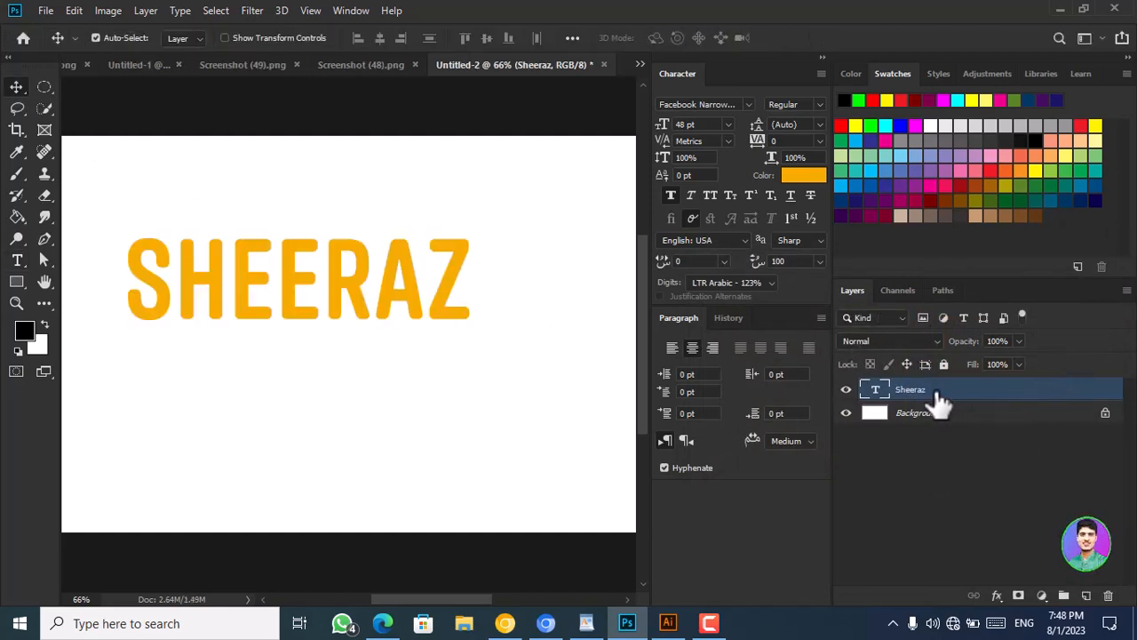
click(135, 13)
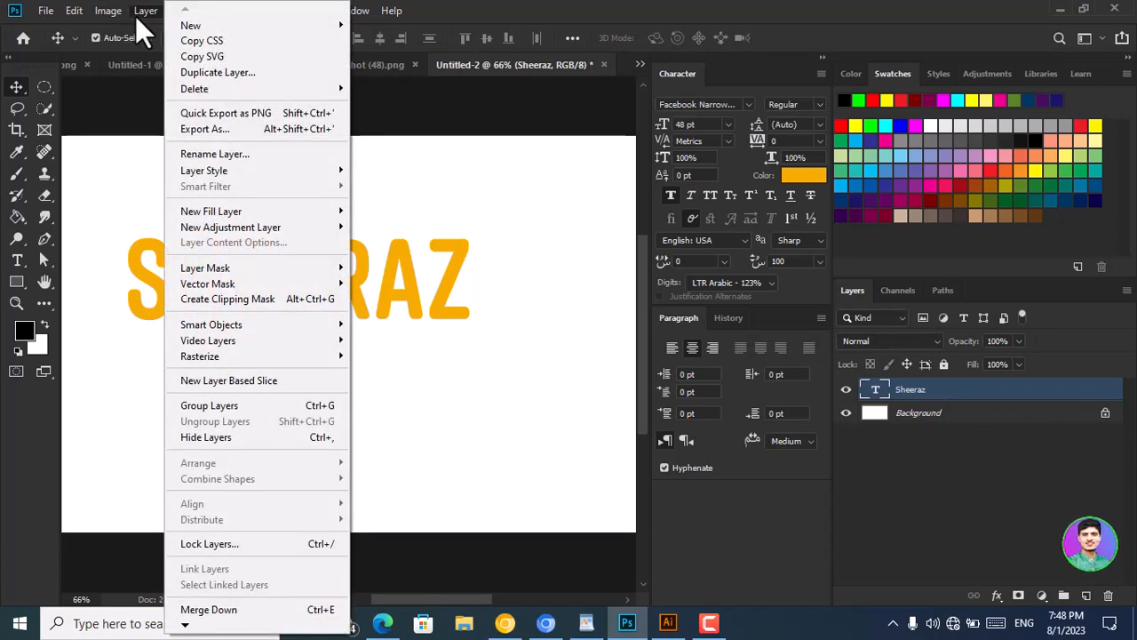
mouse_move(246, 173)
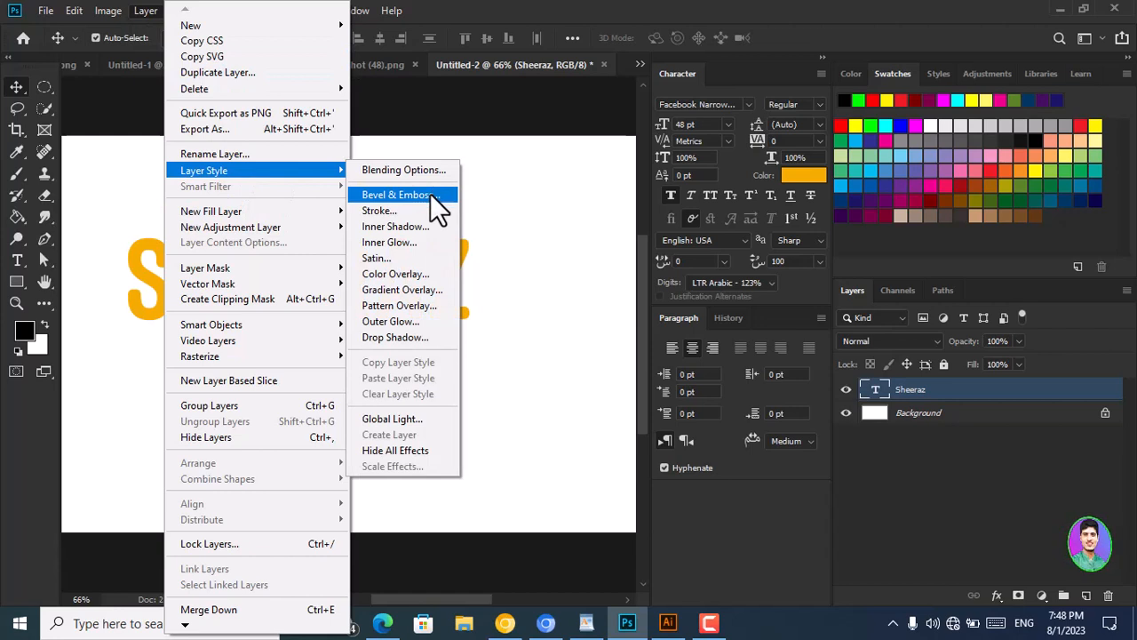
click(502, 204)
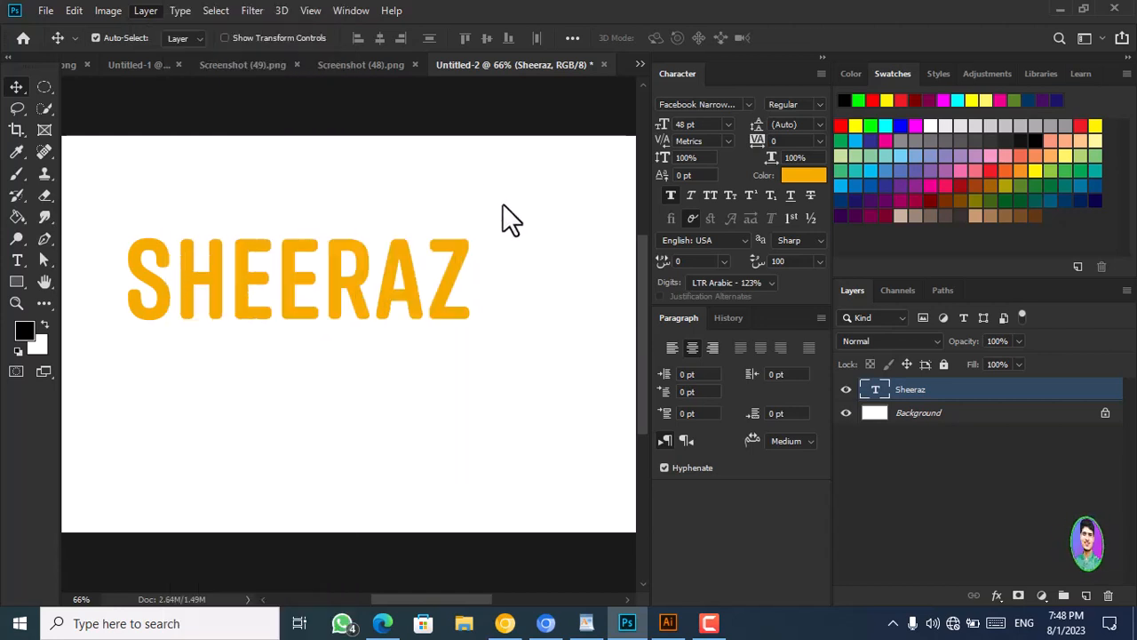
key(space)
Try Bevel & Emboss and Stroke on the name text layer through its layer style settings
double_click(1003, 397)
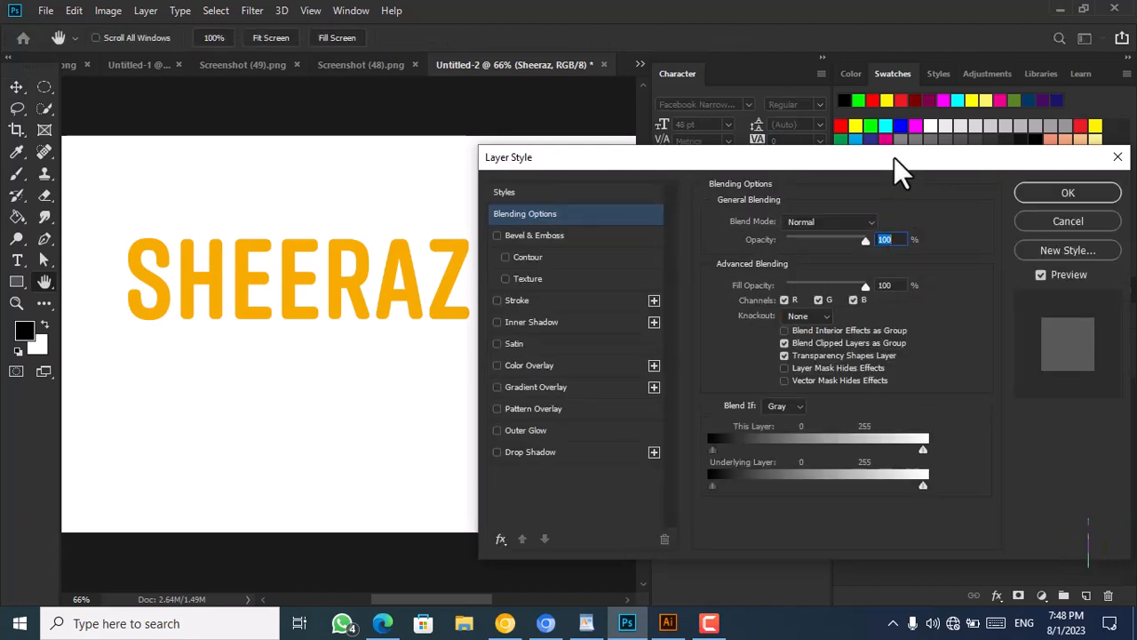
drag(894, 158, 891, 104)
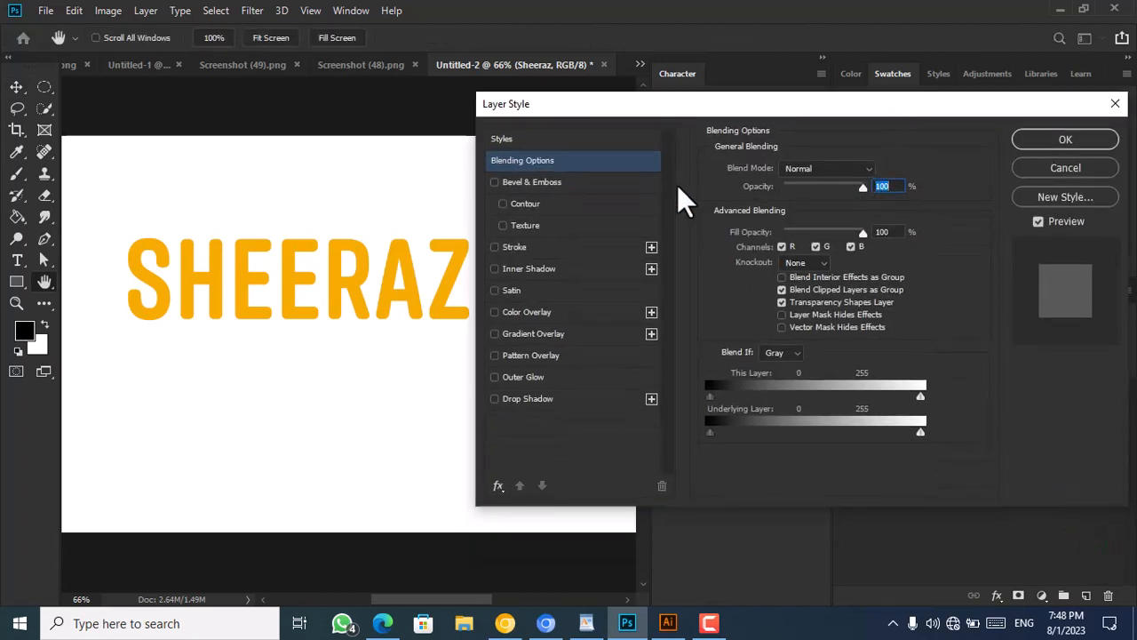
click(494, 181)
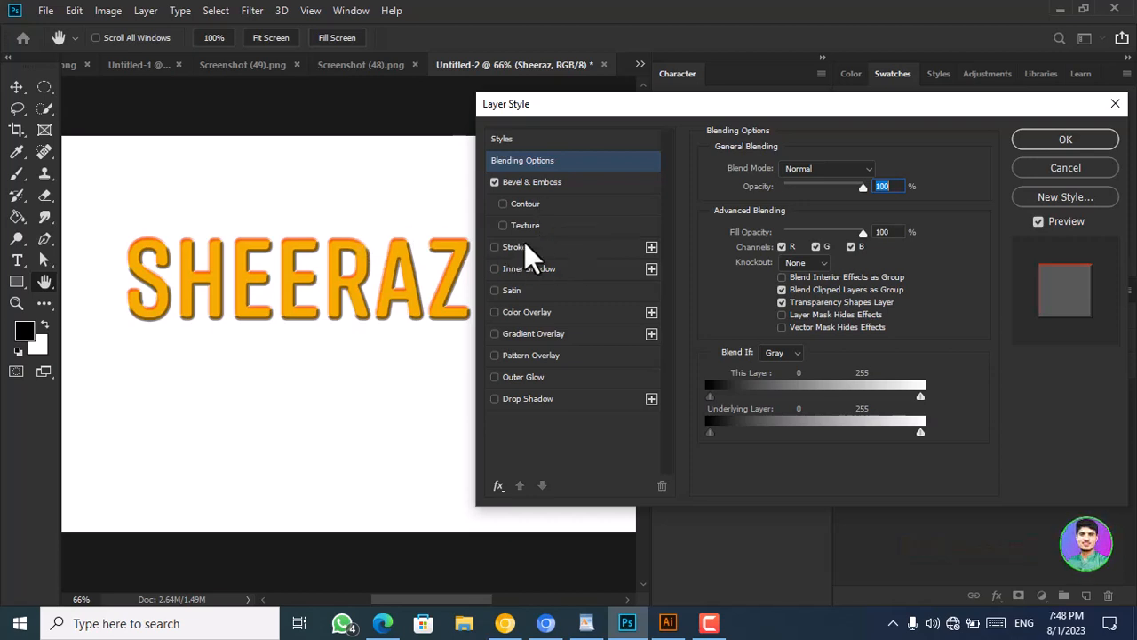
click(493, 248)
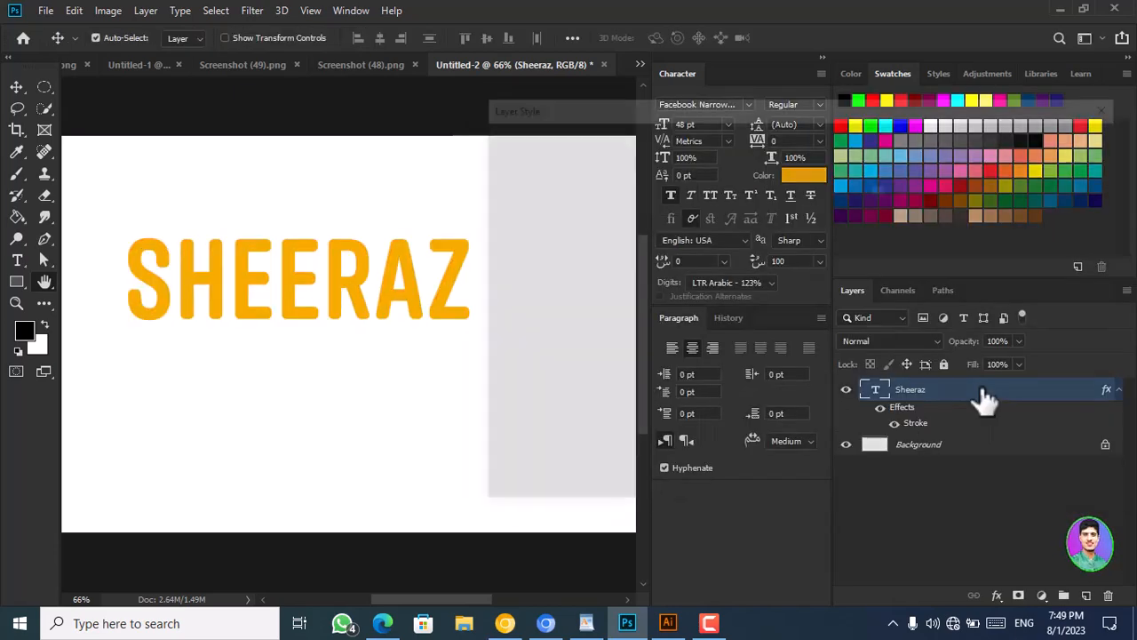
Edit the name text layer's styles again, turning off Stroke and turning on Bevel & Emboss and Outer Glow
double_click(977, 392)
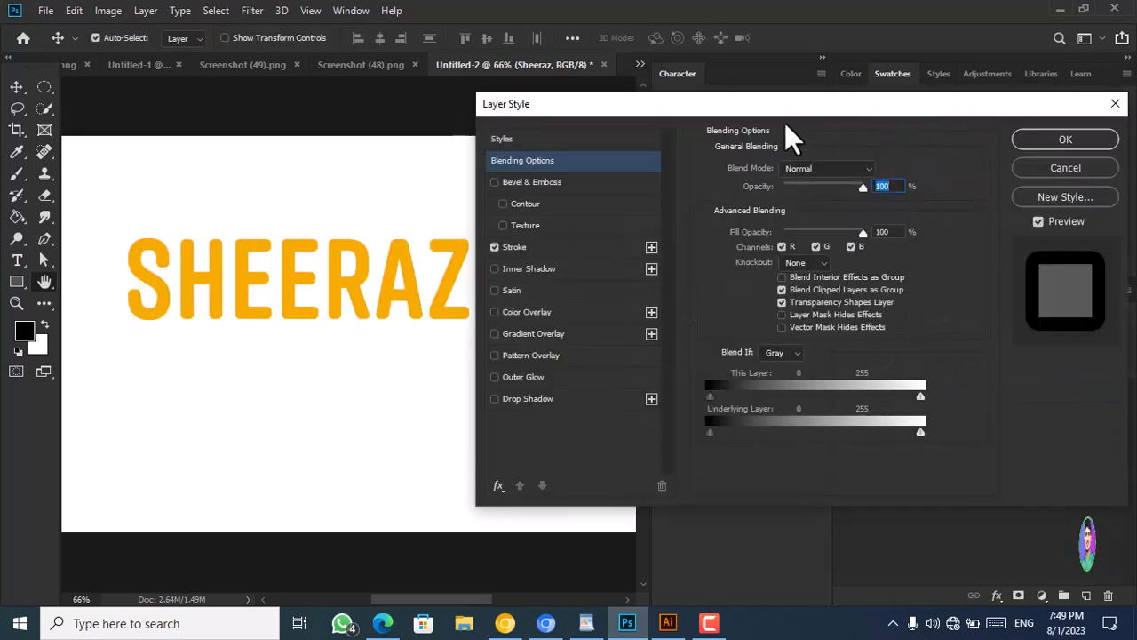
drag(787, 114, 800, 103)
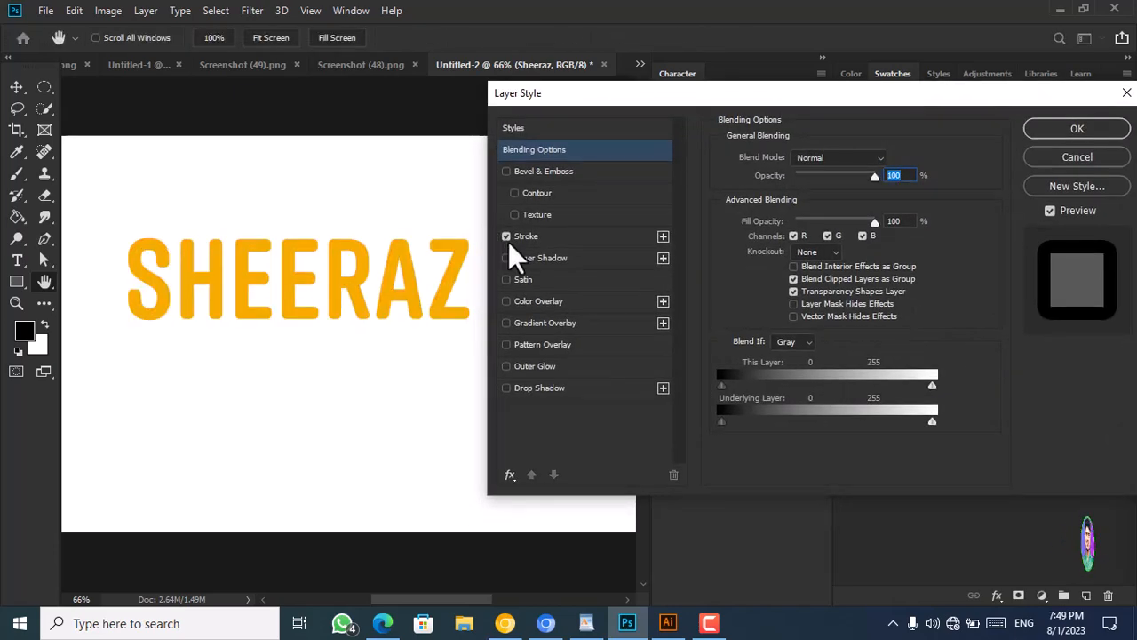
click(507, 236)
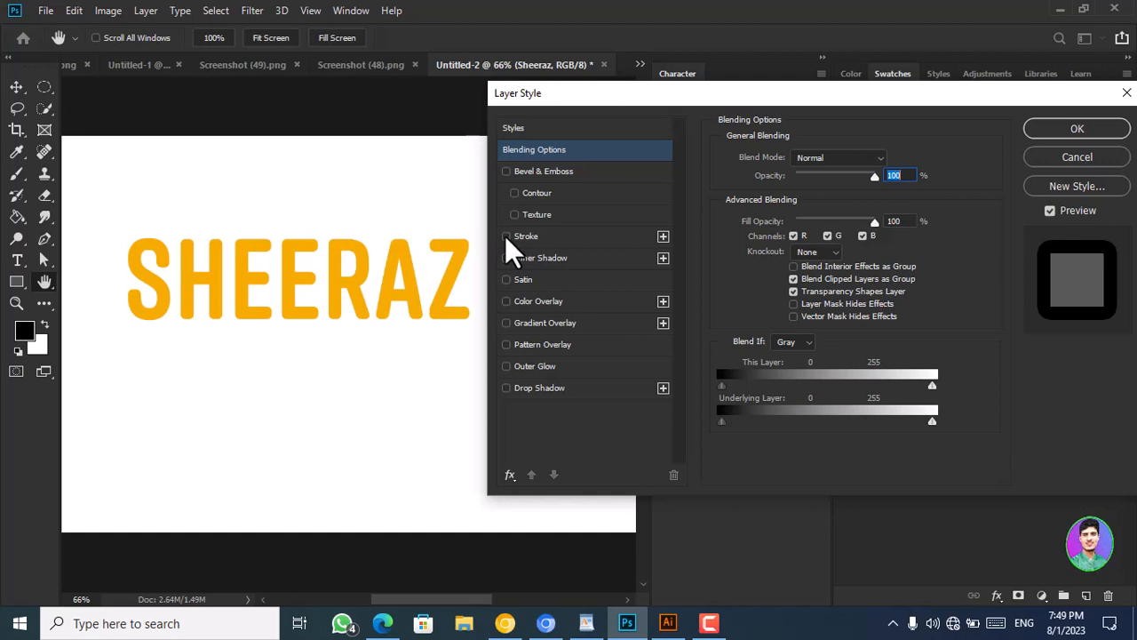
click(506, 172)
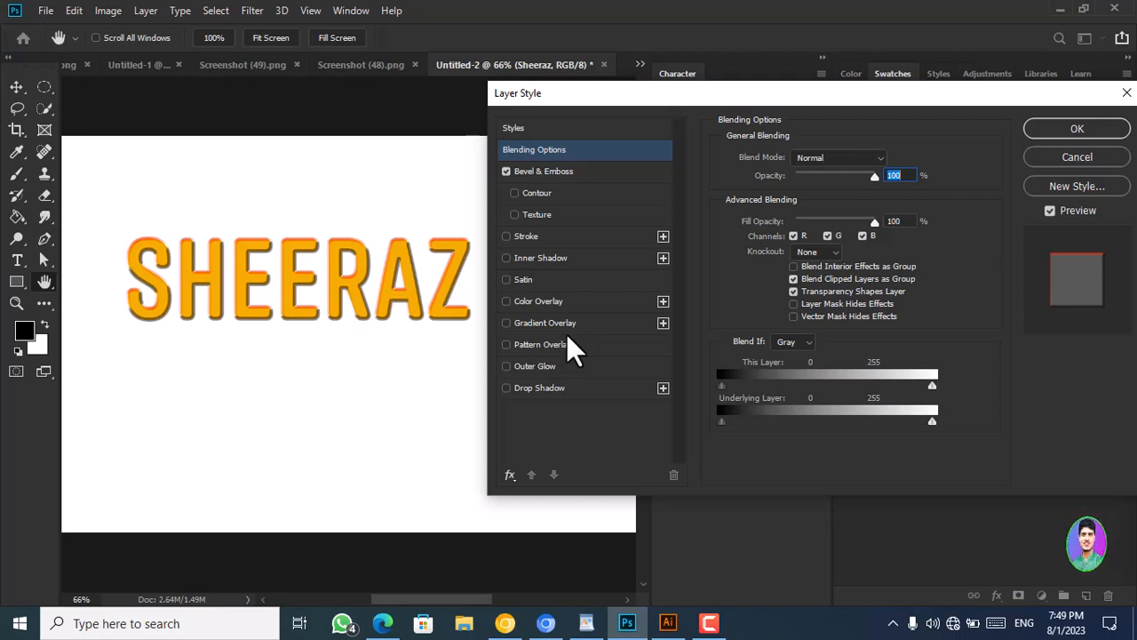
click(506, 367)
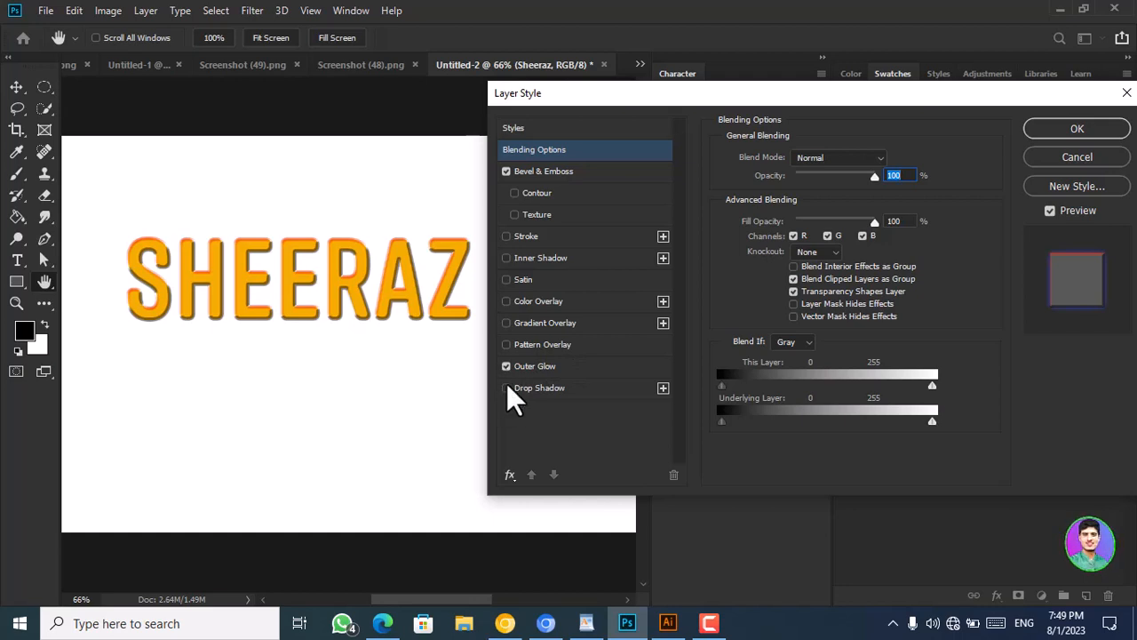
Add a Drop Shadow to the name text with 57 px size, 40% spread and black 000000 as its colour
click(506, 388)
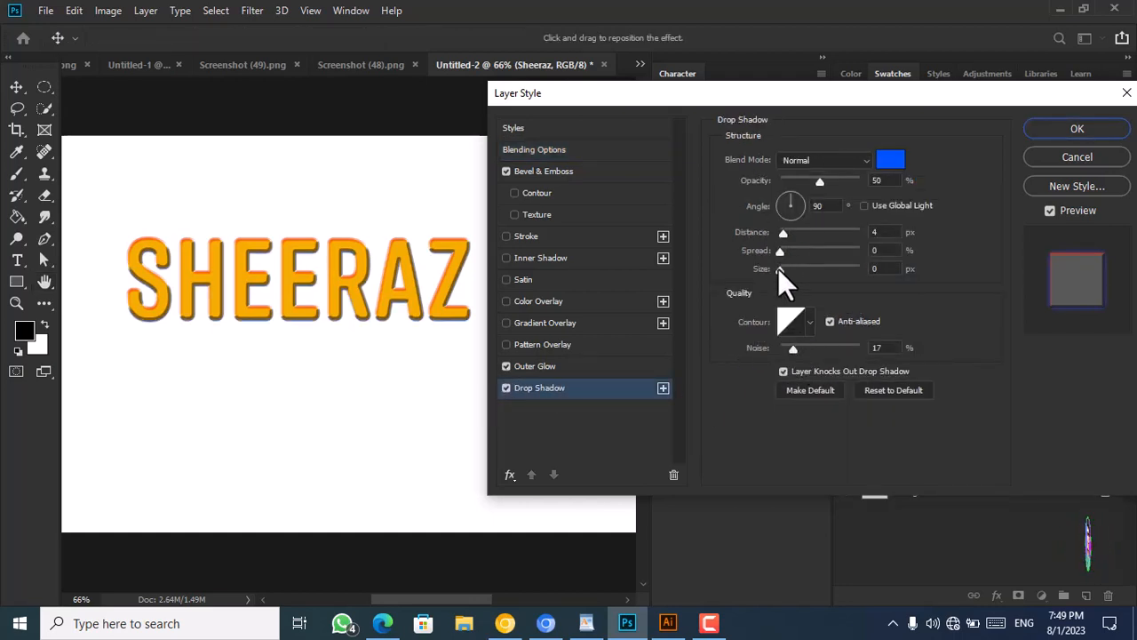
drag(780, 268, 812, 253)
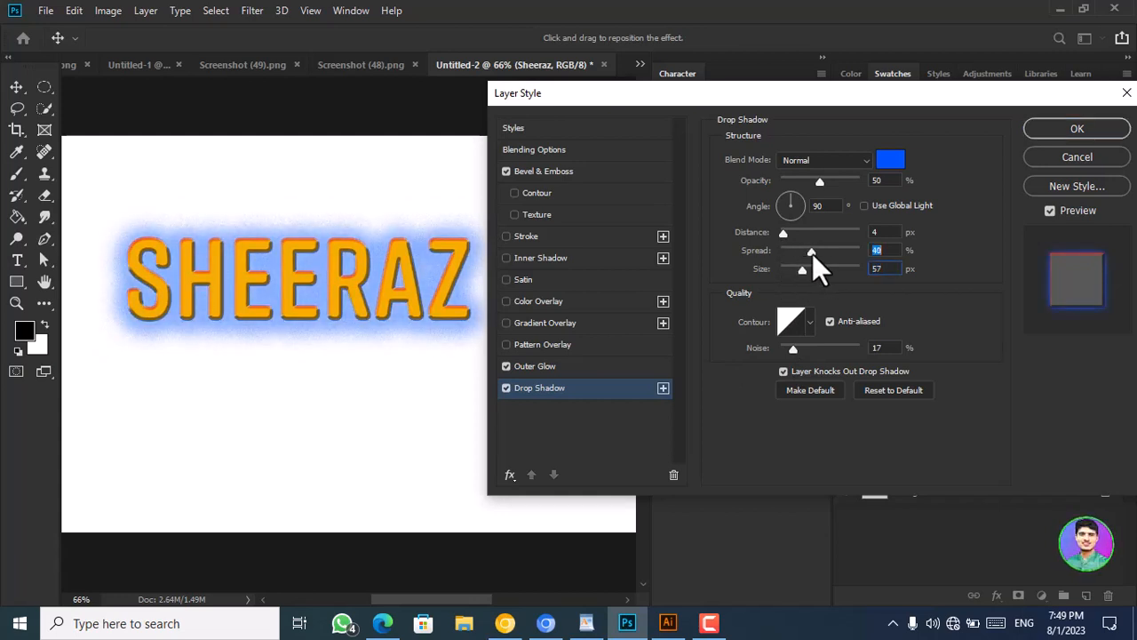
click(886, 163)
drag(827, 379, 840, 532)
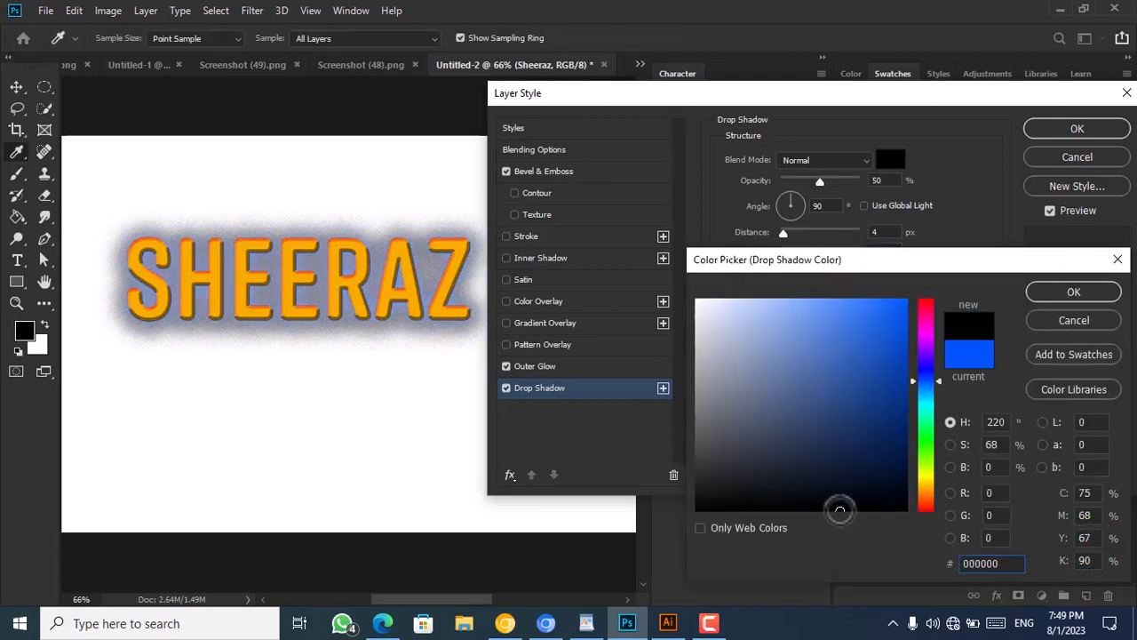
click(1101, 292)
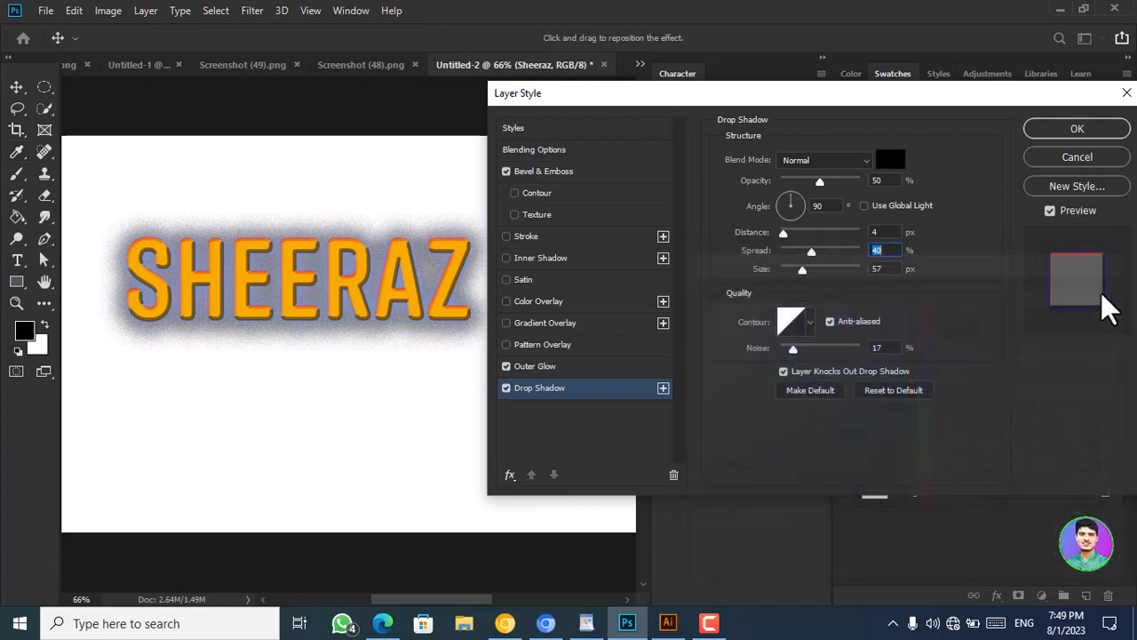
Add a Pattern Overlay to the name text and open its collection of available patterns
click(506, 345)
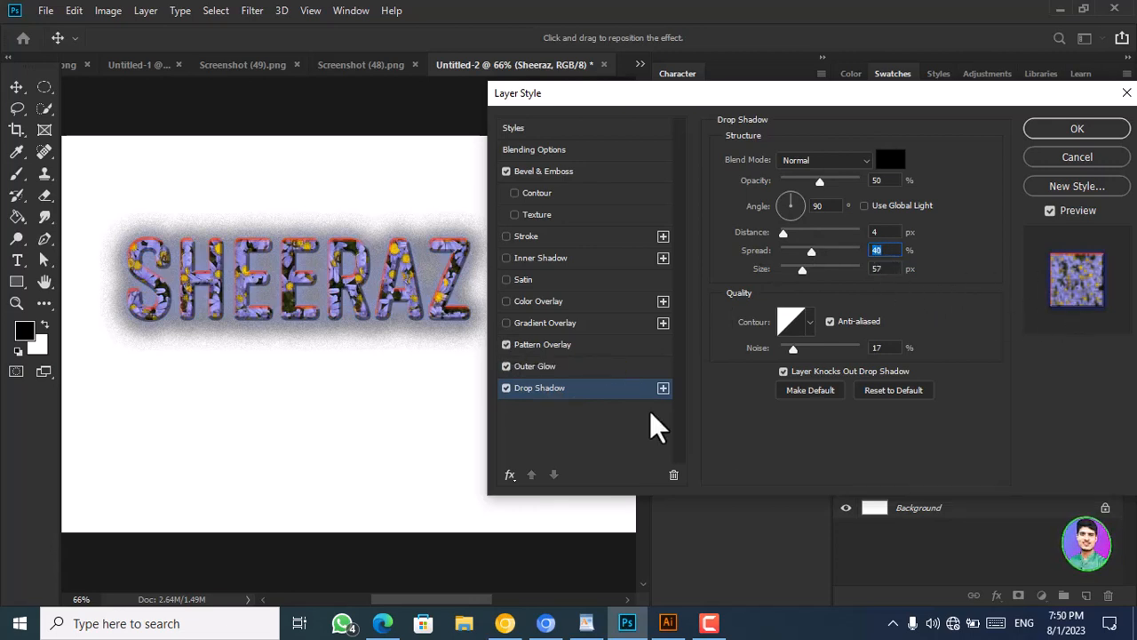
click(611, 345)
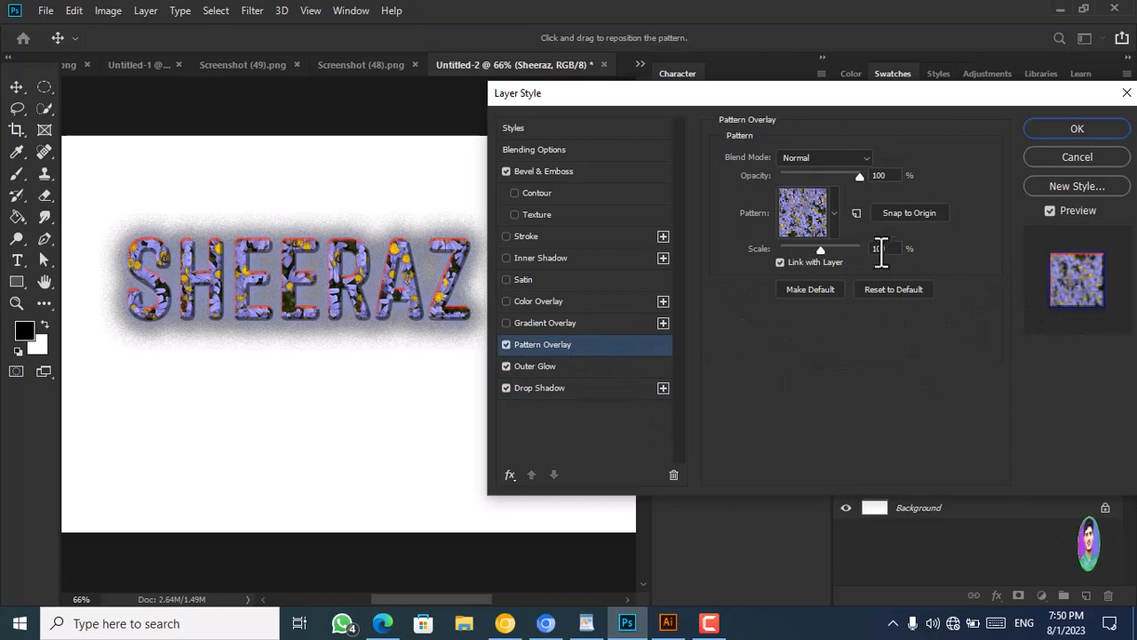
click(823, 227)
click(824, 225)
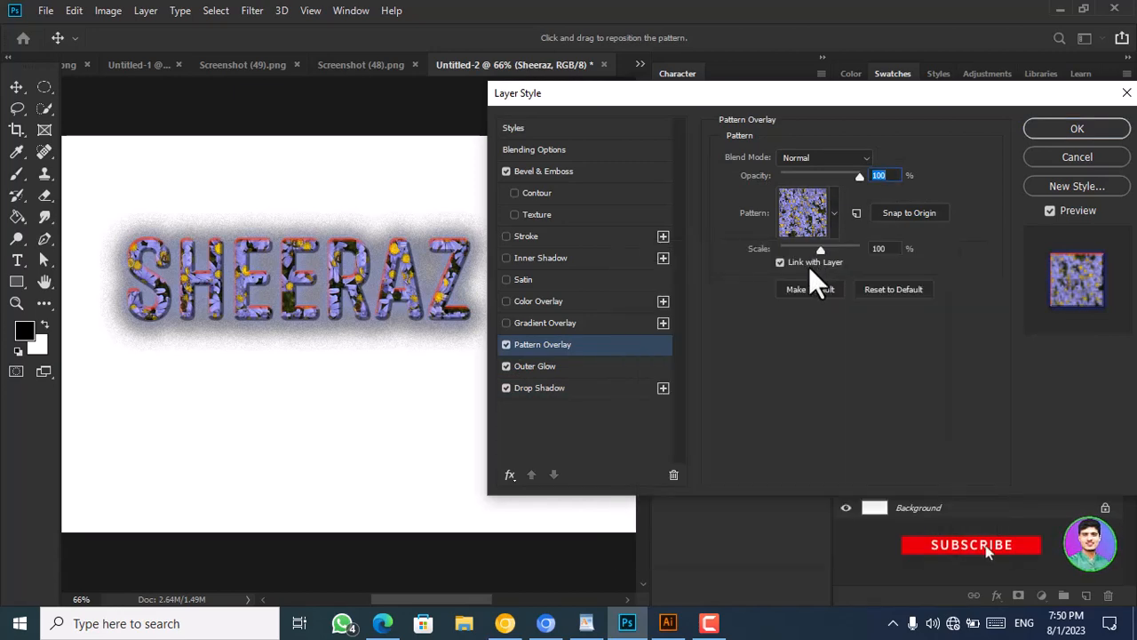
click(813, 221)
click(813, 221)
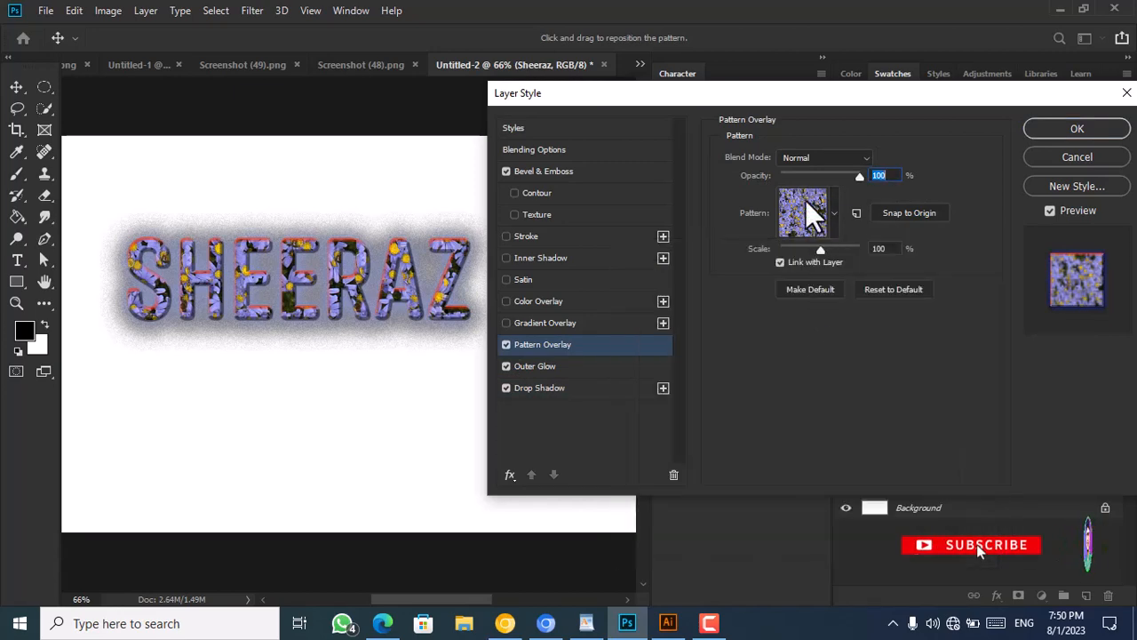
click(805, 198)
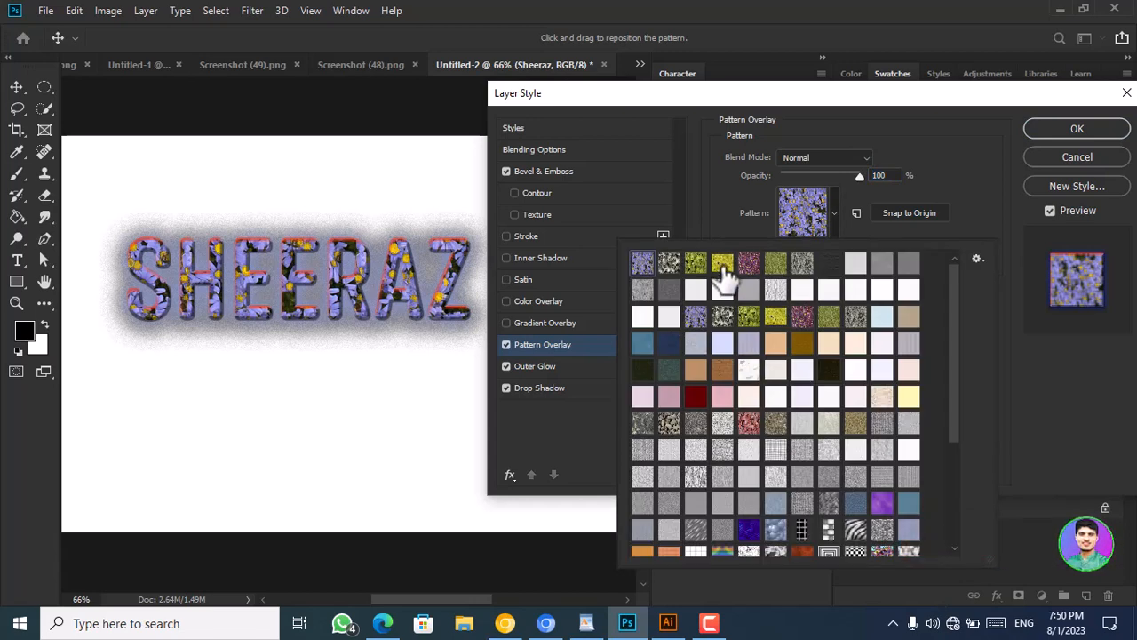
Try the dark red, purple and zebra patterns, settle on the reddish rocky one and apply the layer styles
click(694, 398)
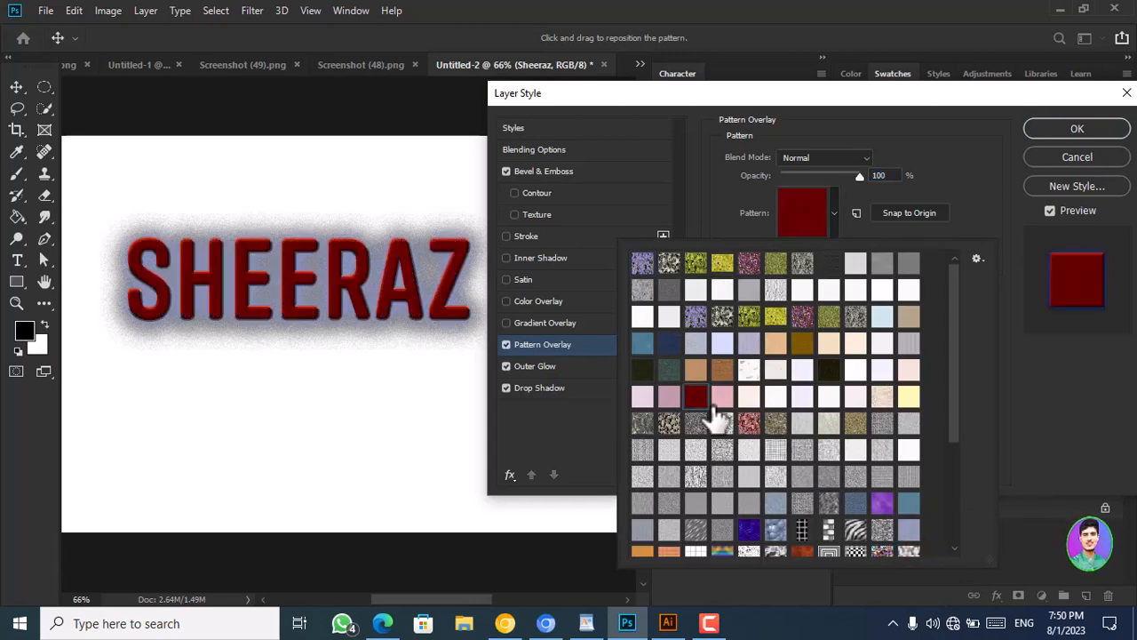
click(880, 510)
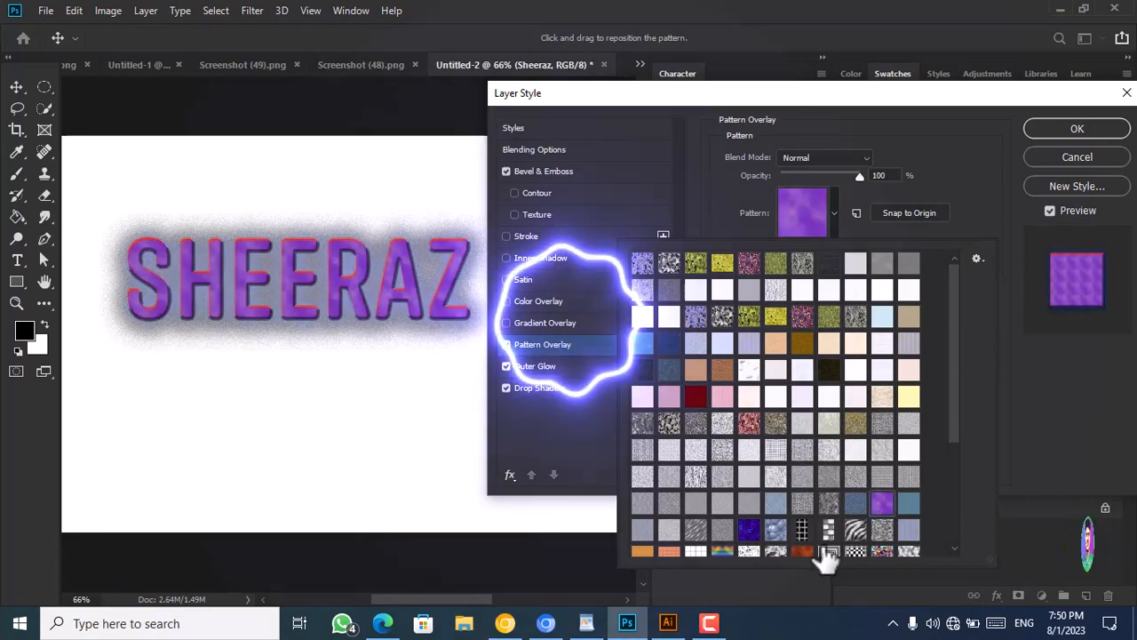
click(855, 531)
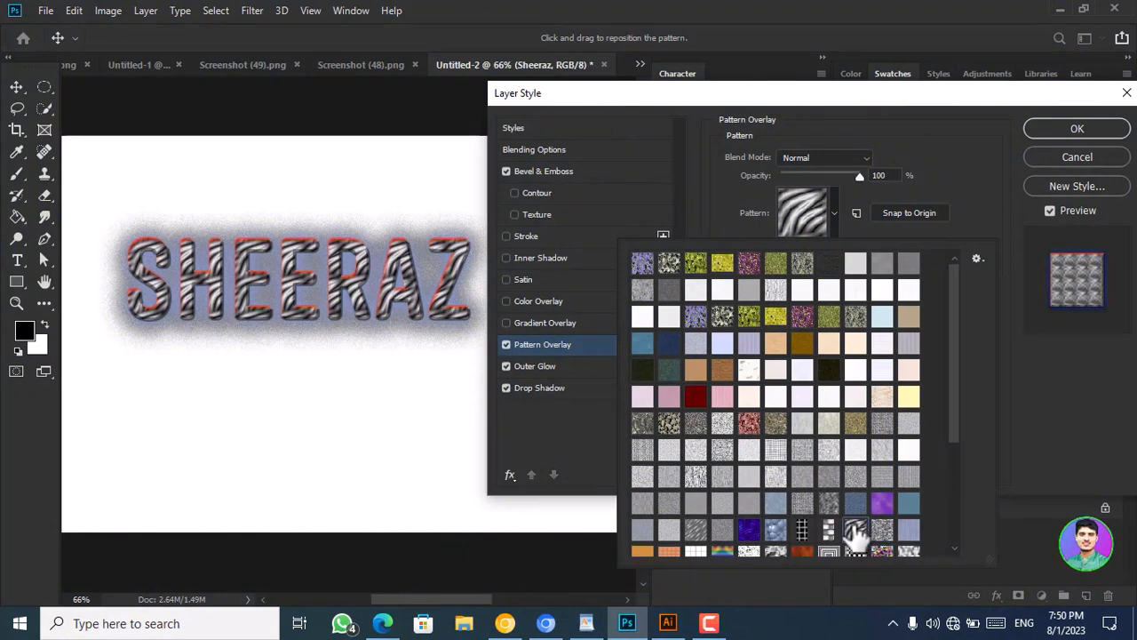
click(750, 427)
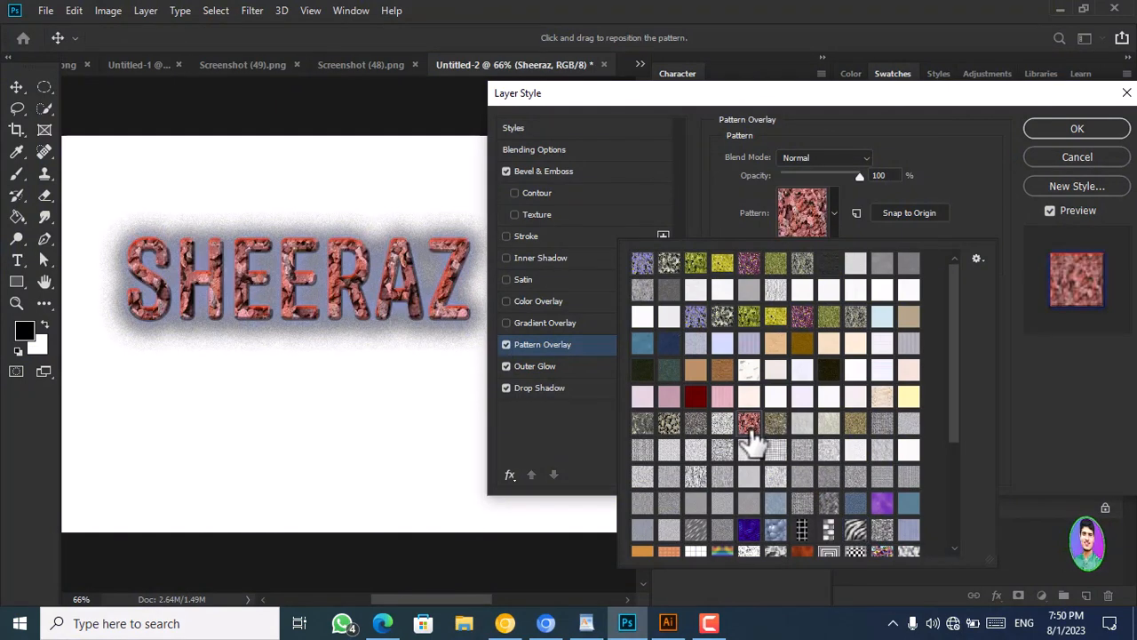
click(1072, 124)
click(1071, 129)
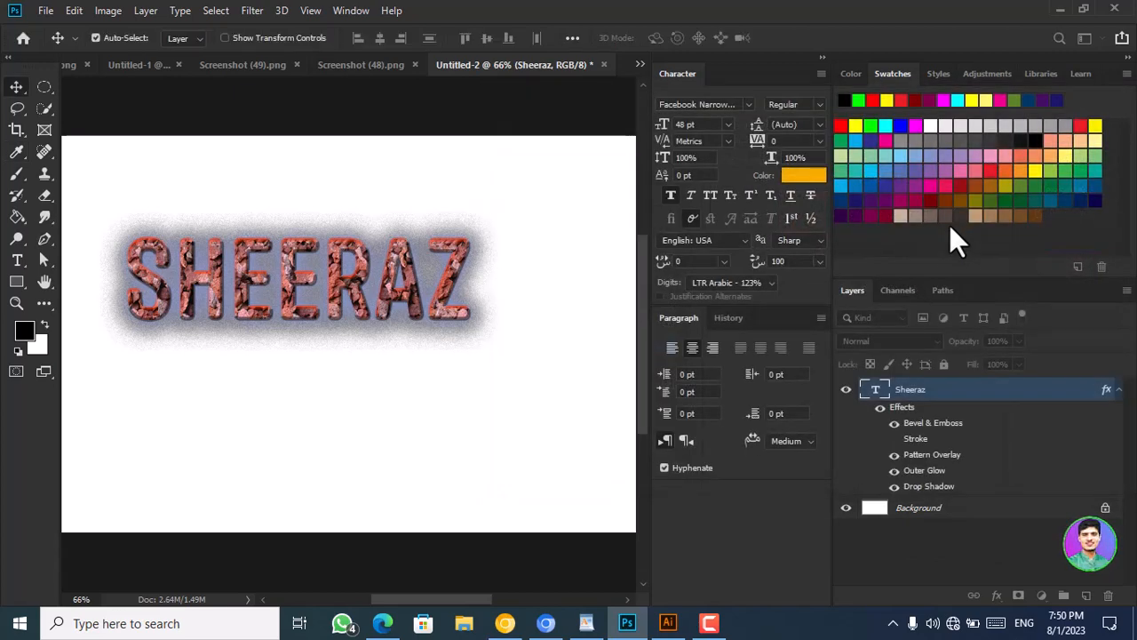